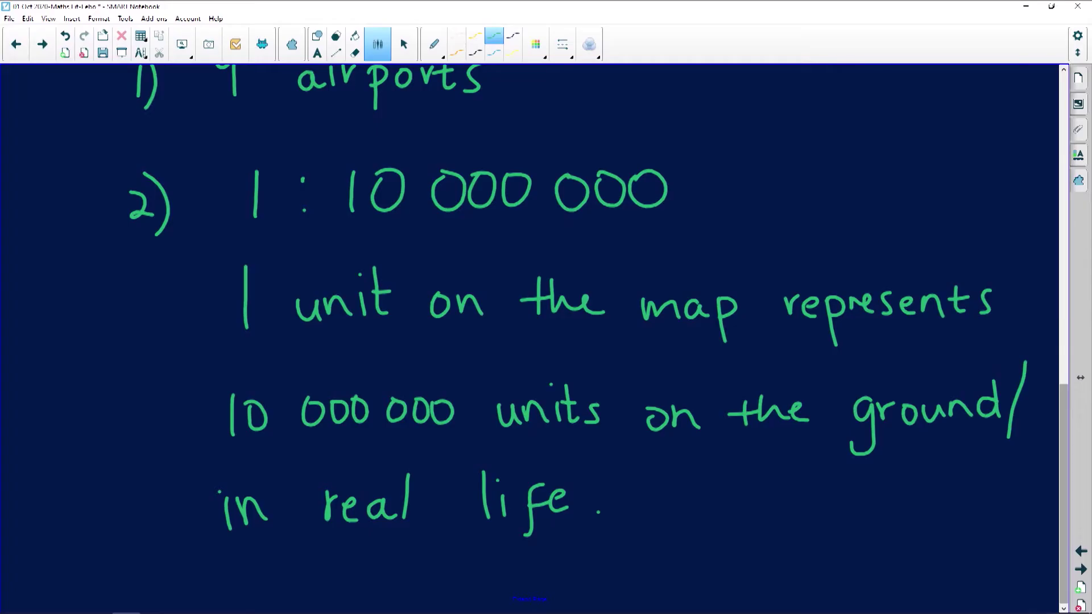
Write '3) 1 : 10 000 000' as the scale ratio for question 3.
scroll(531, 336, down, 5)
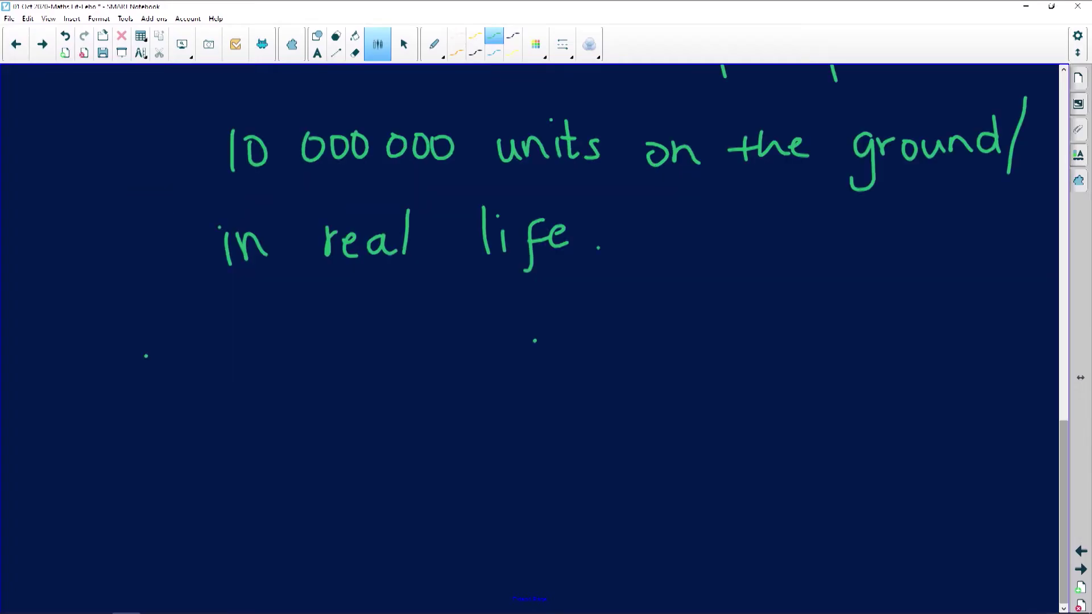
mouse_move(141, 364)
mouse_down()
mouse_move(149, 393)
mouse_move(131, 391)
mouse_up()
drag(160, 334, 166, 410)
drag(383, 351, 381, 404)
drag(554, 356, 553, 399)
mouse_move(581, 367)
mouse_down()
mouse_move(578, 389)
mouse_move(591, 362)
mouse_move(737, 363)
mouse_up()
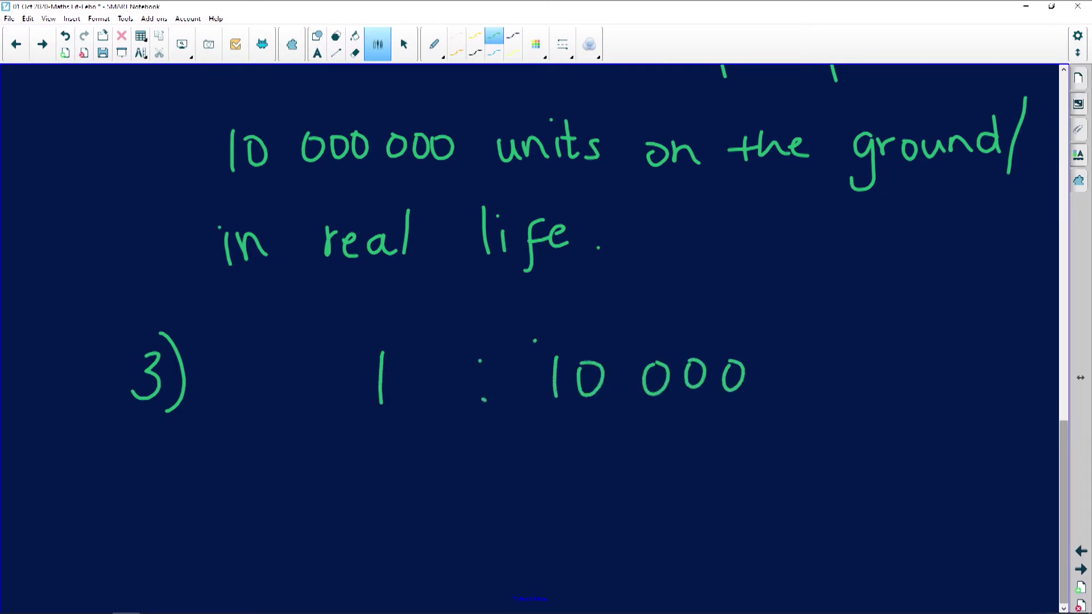
drag(810, 364, 879, 350)
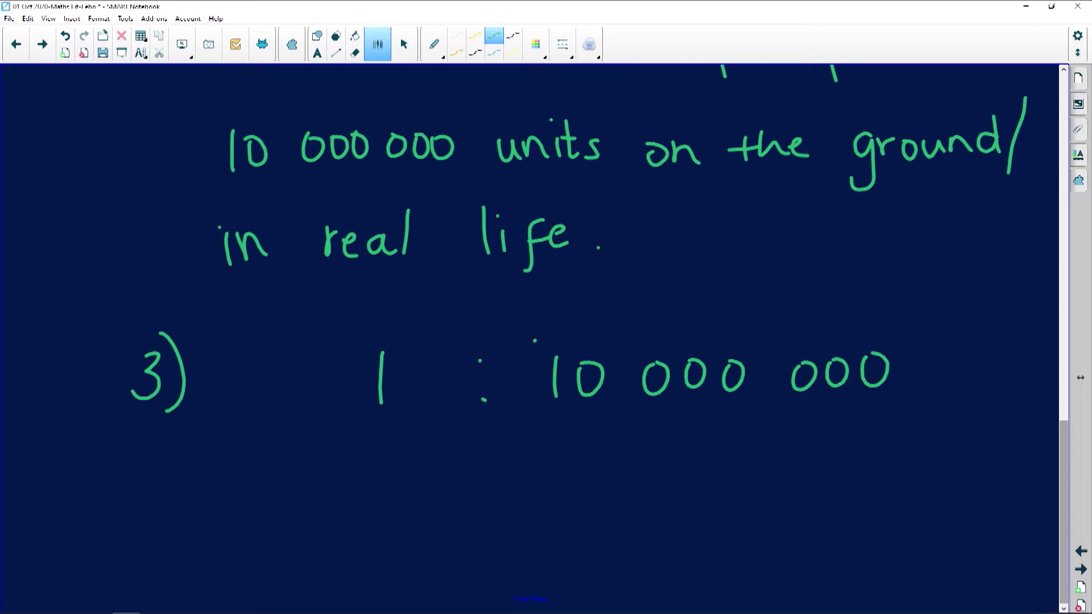
Write '60 : x' below the ratio, with 60 under the 1.
mouse_move(341, 452)
mouse_down()
mouse_move(326, 464)
mouse_move(341, 482)
mouse_up()
mouse_move(382, 450)
mouse_down()
mouse_move(378, 483)
mouse_move(398, 449)
mouse_up()
click(482, 485)
mouse_move(620, 449)
mouse_down()
mouse_move(621, 481)
mouse_move(668, 468)
mouse_up()
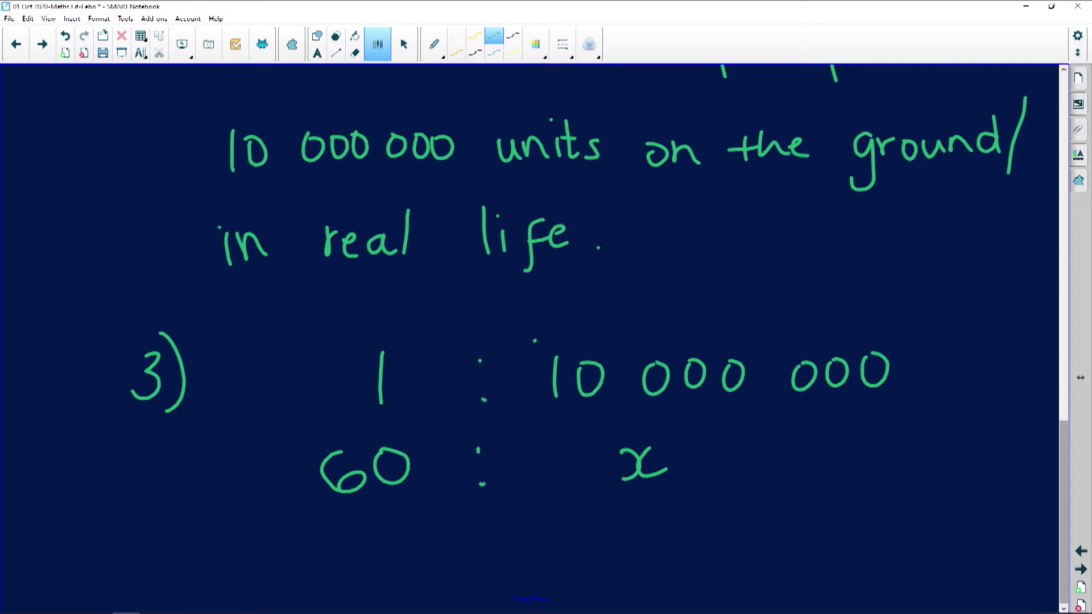
Draw a double-headed arrow linking 60 to 10 000 000 and circle the 1.
scroll(532, 336, down, 5)
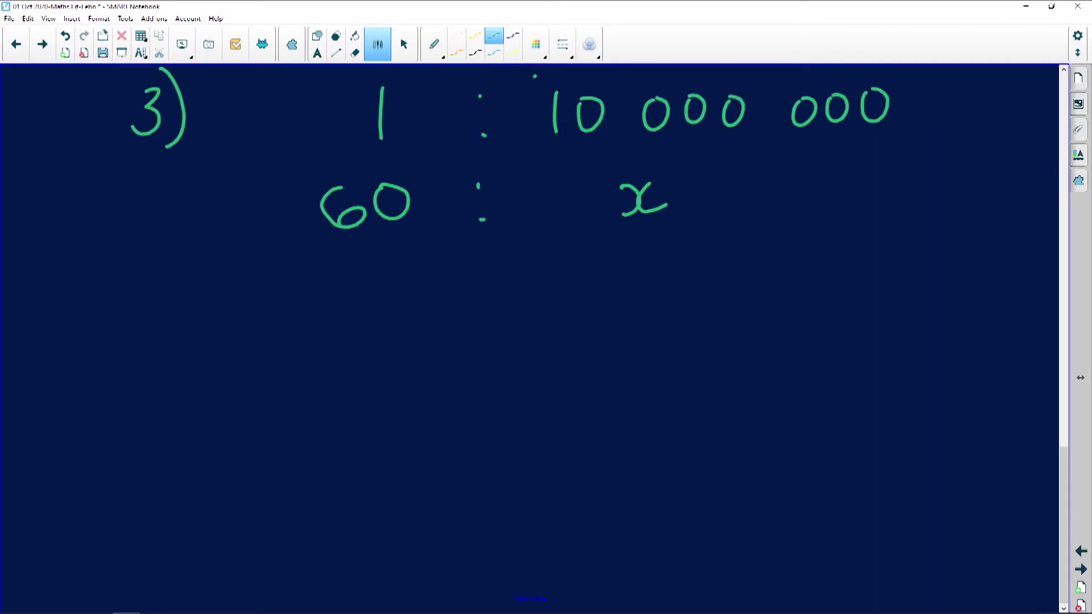
drag(440, 177, 534, 157)
drag(437, 164, 446, 185)
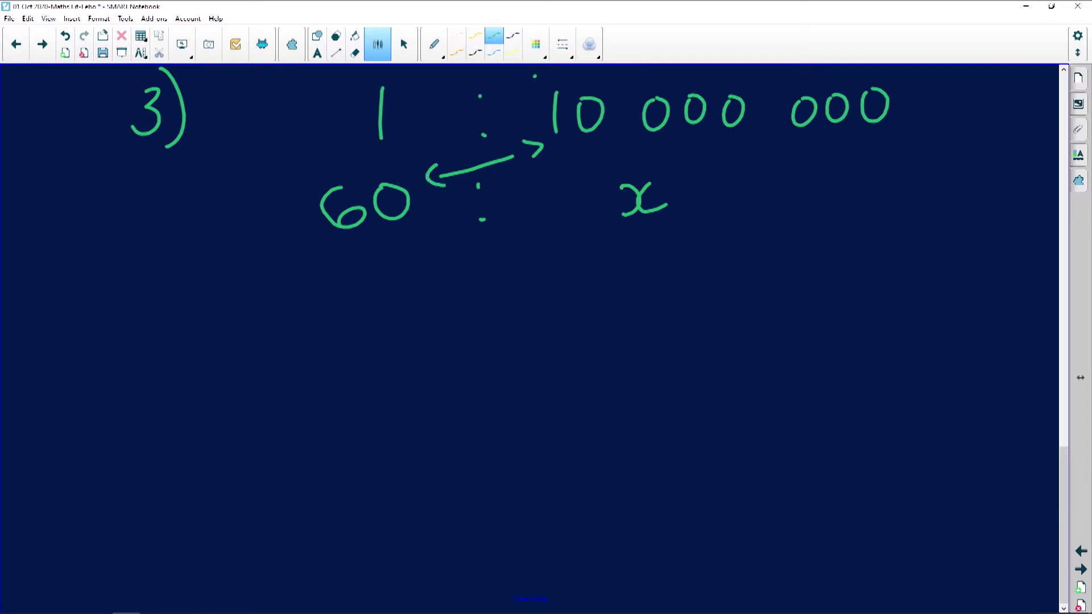
mouse_move(367, 78)
mouse_down()
mouse_move(421, 109)
mouse_move(373, 76)
mouse_up()
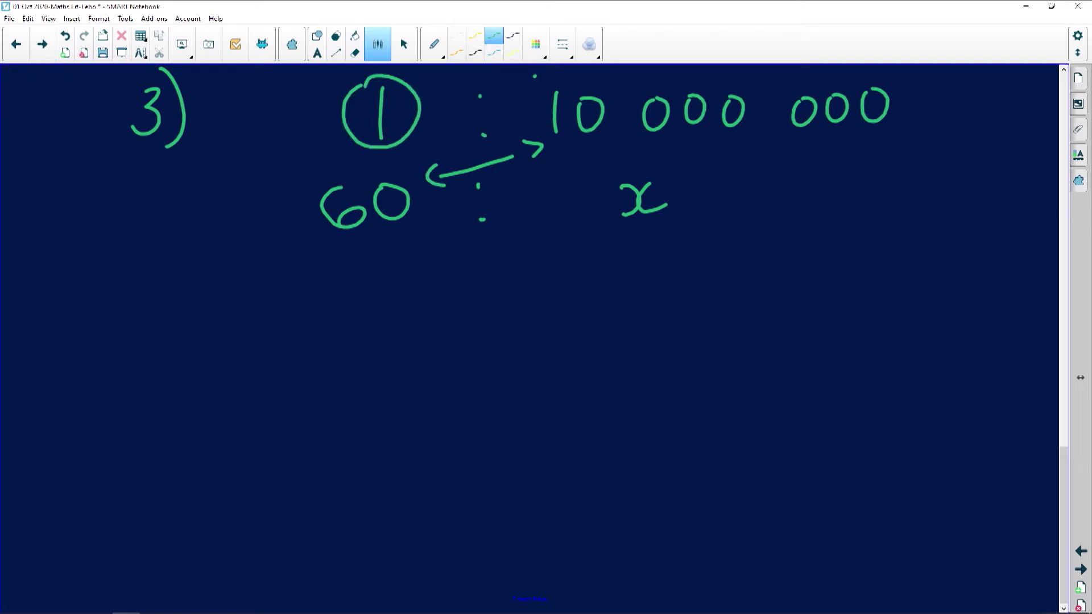
Calculate 60 × 10000000 = 600 000 000 on the SHARP calculator, then close it.
click(97, 602)
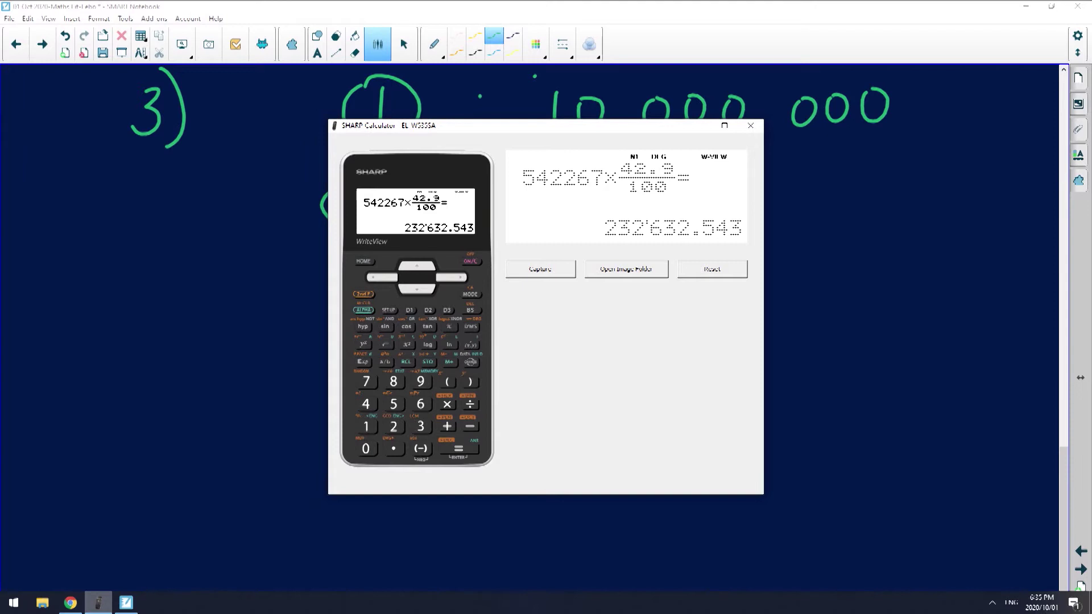
key(Escape)
text(60)
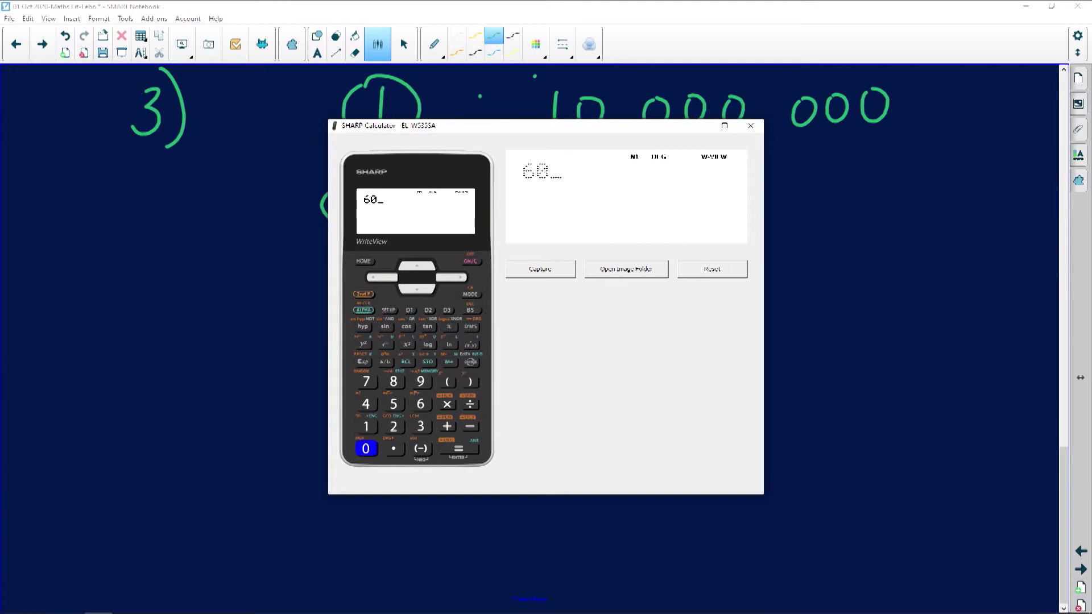
text(*10)
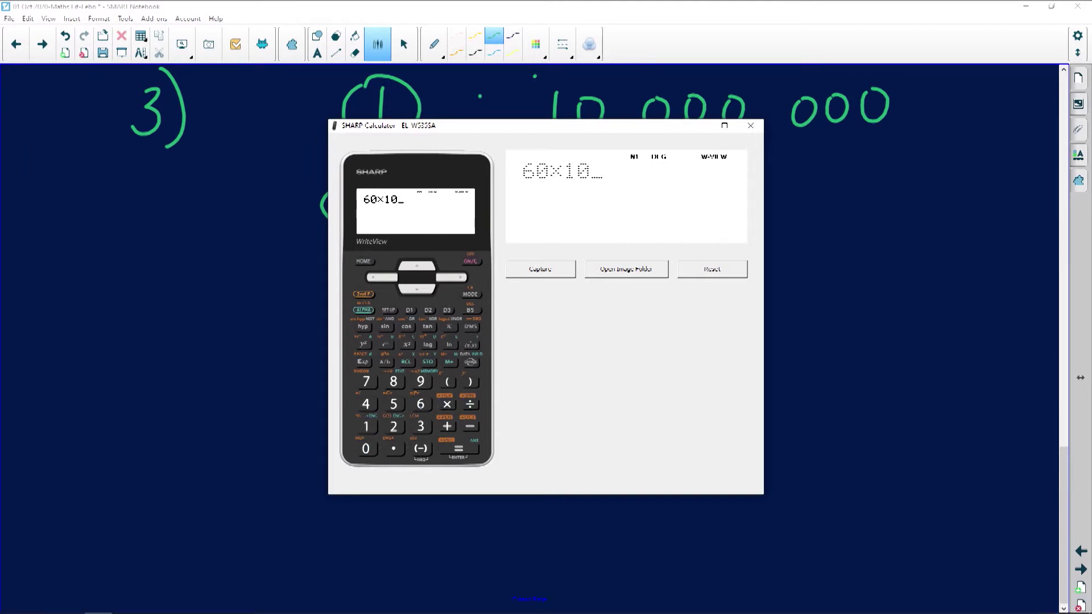
text(0000000)
key(Return)
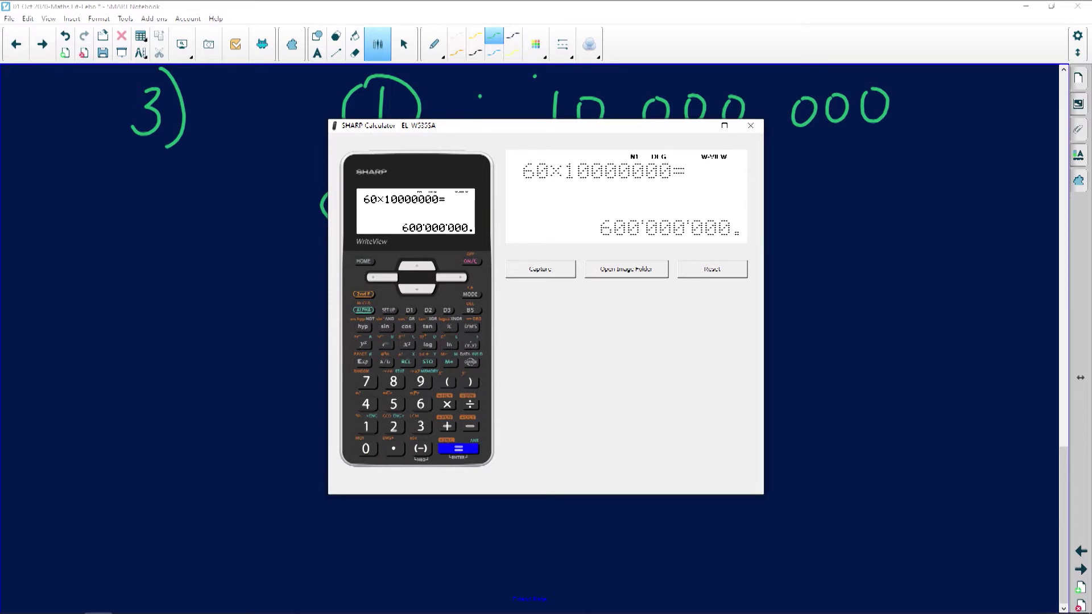
key(alt+F4)
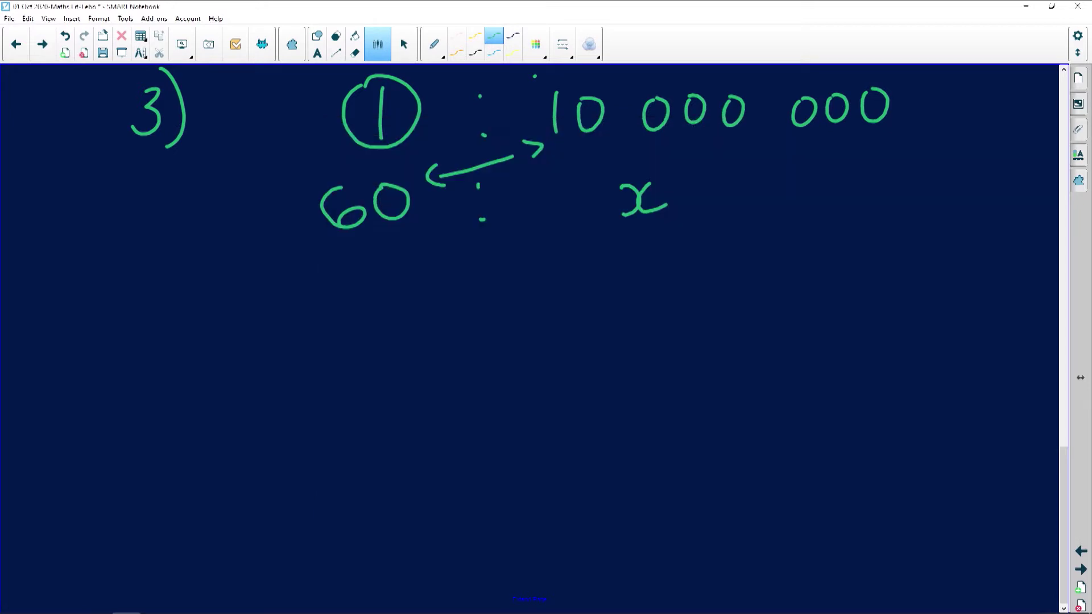
Write '60 × 10 000 000' below the proportion.
drag(351, 307, 341, 335)
mouse_move(388, 307)
mouse_down()
mouse_move(378, 335)
mouse_move(388, 307)
mouse_up()
drag(465, 304, 437, 338)
mouse_move(439, 310)
mouse_down()
mouse_move(467, 337)
mouse_move(509, 337)
mouse_up()
mouse_move(539, 310)
mouse_down()
mouse_move(533, 325)
mouse_move(540, 310)
mouse_move(779, 304)
mouse_up()
click(651, 308)
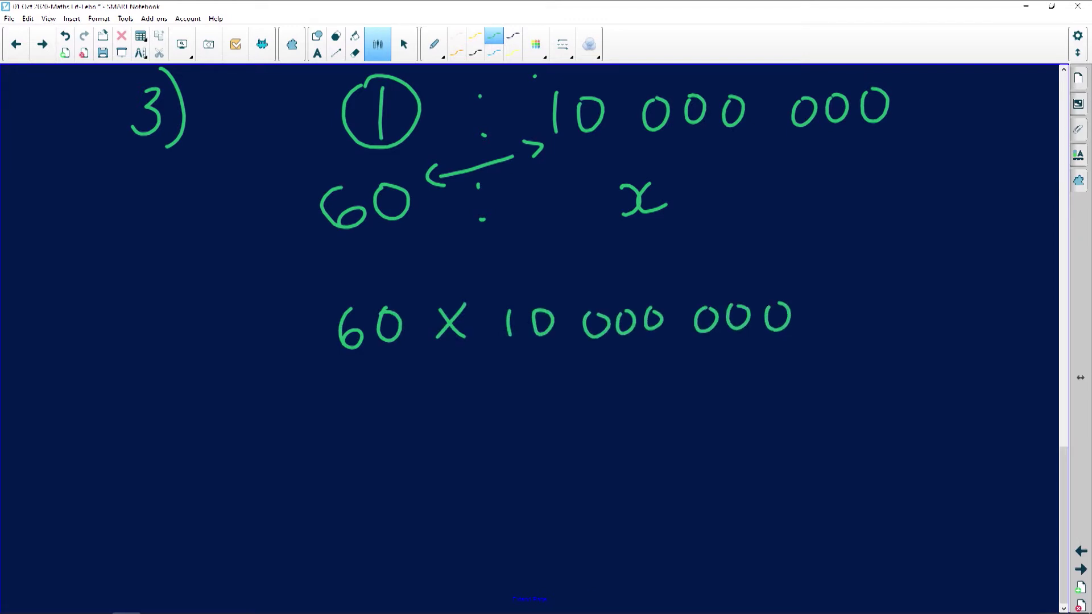
Write '= 600 000 000 mm' on the line beneath.
mouse_move(241, 420)
mouse_down()
mouse_move(274, 415)
mouse_move(263, 437)
mouse_up()
mouse_move(354, 400)
mouse_down()
mouse_move(341, 441)
mouse_move(344, 424)
mouse_move(395, 409)
mouse_move(440, 433)
mouse_move(431, 404)
mouse_up()
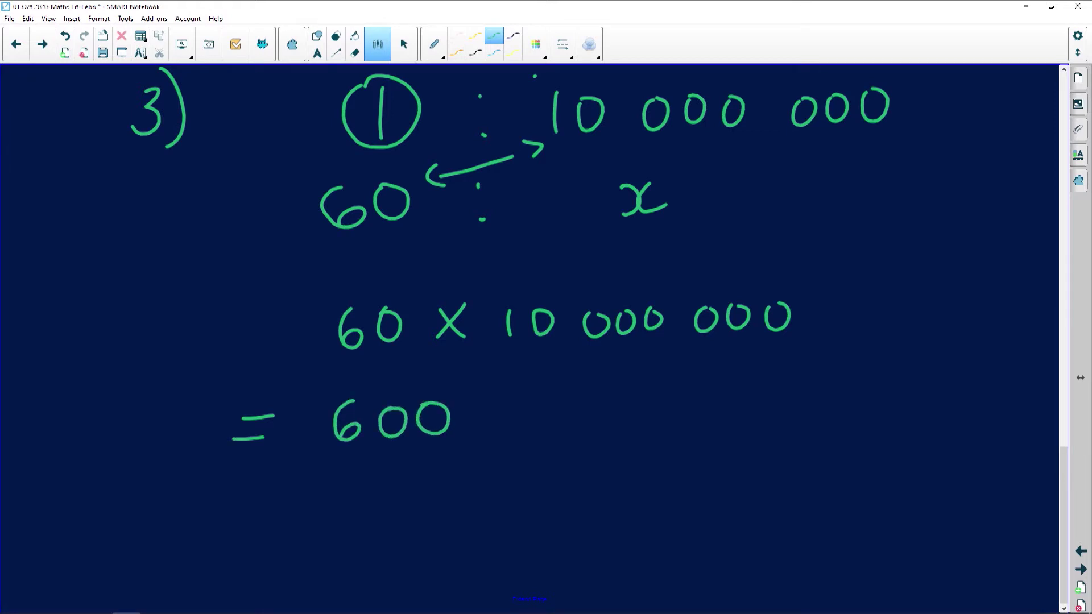
mouse_move(515, 406)
mouse_down()
mouse_move(504, 429)
mouse_move(515, 405)
mouse_up()
mouse_move(550, 405)
mouse_down()
mouse_move(542, 418)
mouse_move(550, 406)
mouse_move(586, 407)
mouse_up()
drag(657, 405, 730, 402)
drag(805, 412, 884, 426)
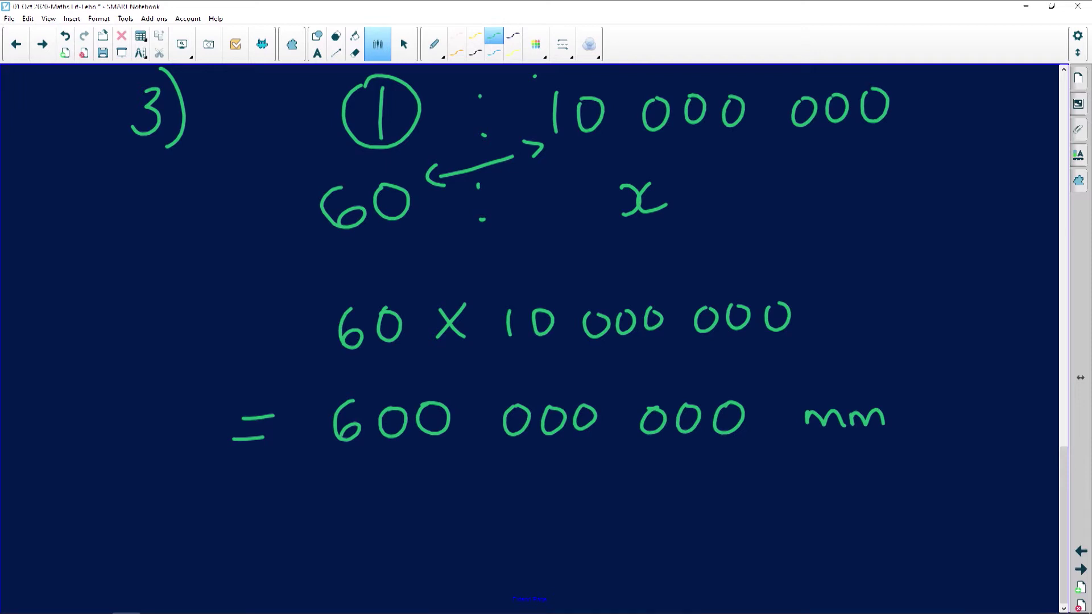
scroll(531, 336, down, 5)
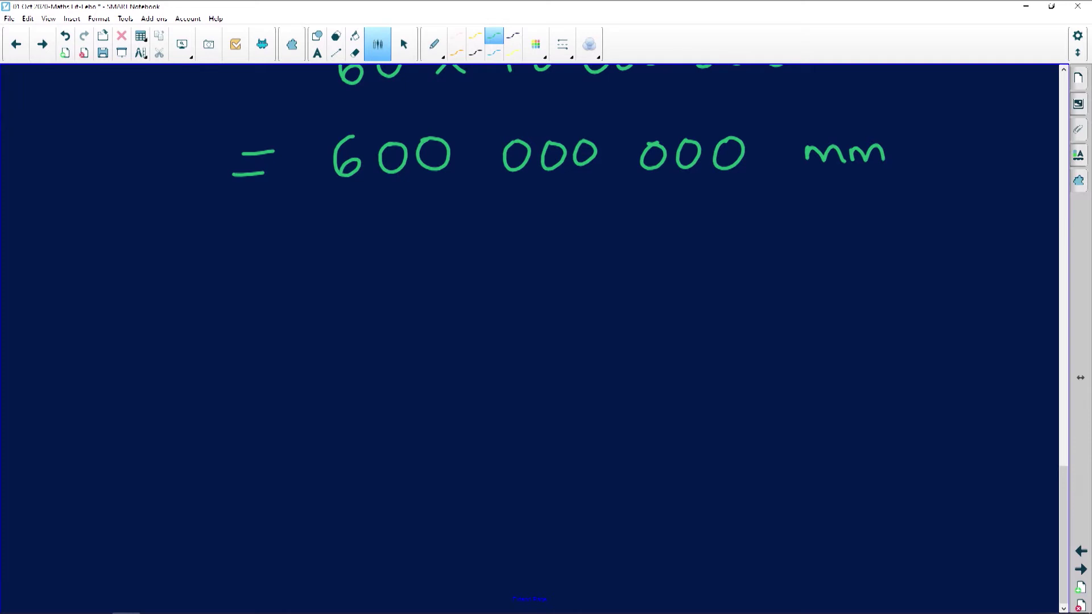
mouse_move(165, 336)
mouse_down()
mouse_move(185, 353)
mouse_move(201, 340)
mouse_move(233, 353)
mouse_up()
mouse_move(338, 335)
mouse_down()
mouse_move(328, 345)
mouse_move(376, 348)
mouse_up()
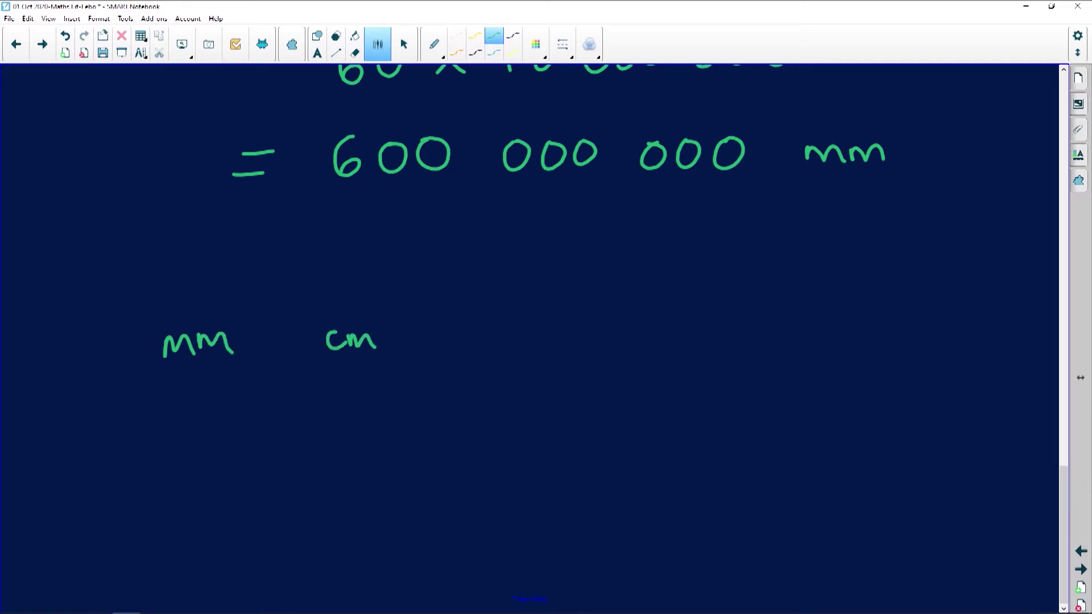
drag(456, 331, 499, 345)
mouse_move(590, 314)
mouse_down()
mouse_move(587, 346)
mouse_move(628, 334)
mouse_move(637, 343)
mouse_up()
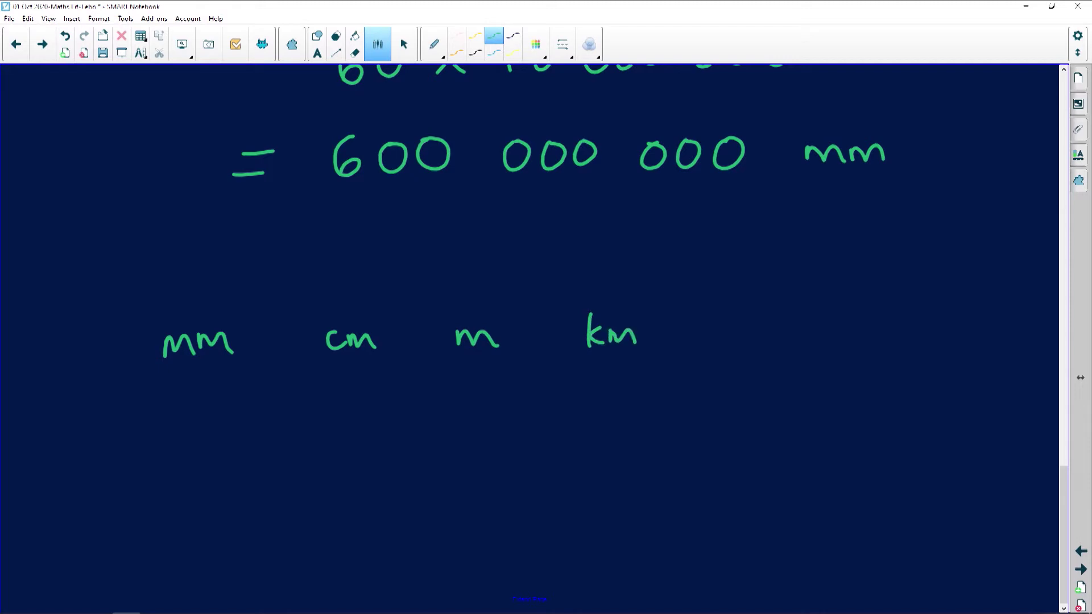
click(355, 53)
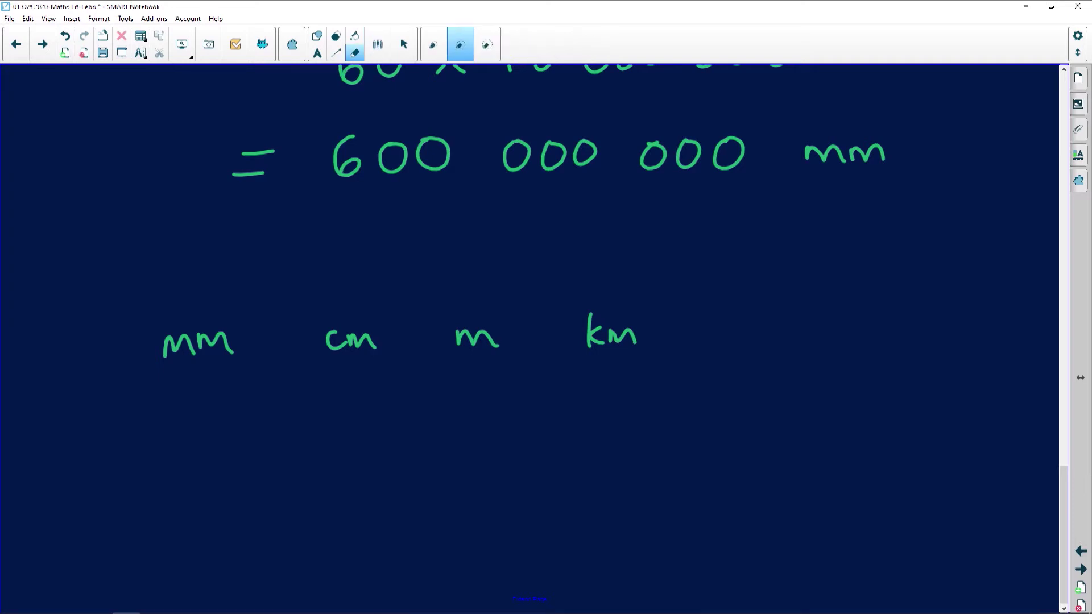
mouse_move(453, 248)
mouse_down()
mouse_move(100, 366)
mouse_move(589, 234)
mouse_move(501, 241)
mouse_up()
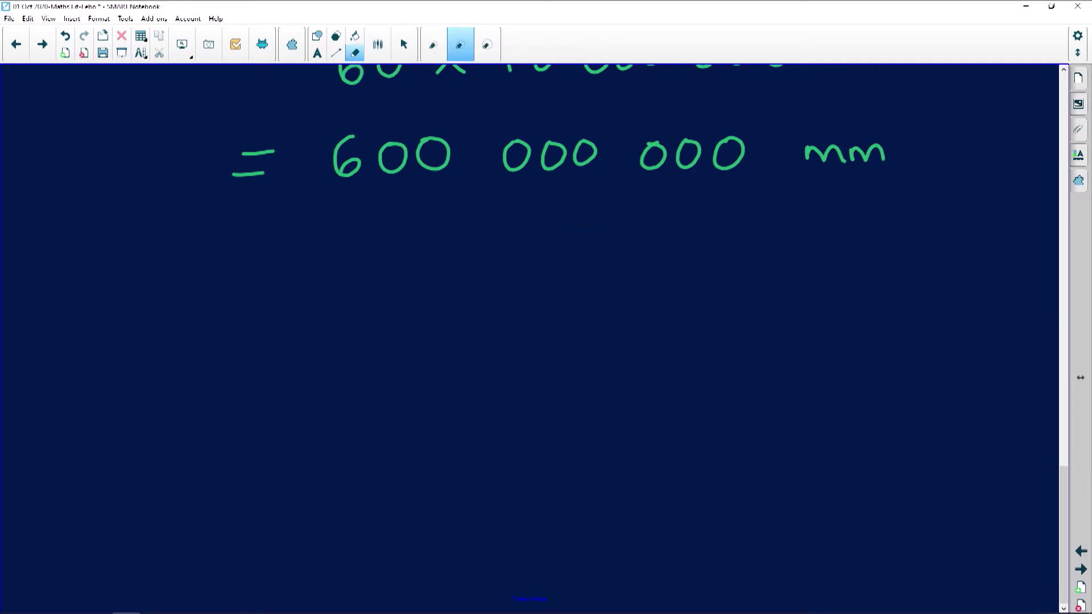
Write the units row Km, m, cm, mm in green ink.
click(377, 43)
drag(191, 357, 193, 389)
mouse_move(210, 358)
mouse_down()
mouse_move(196, 375)
mouse_move(220, 386)
mouse_up()
mouse_move(224, 369)
mouse_down()
mouse_move(228, 385)
mouse_move(257, 385)
mouse_up()
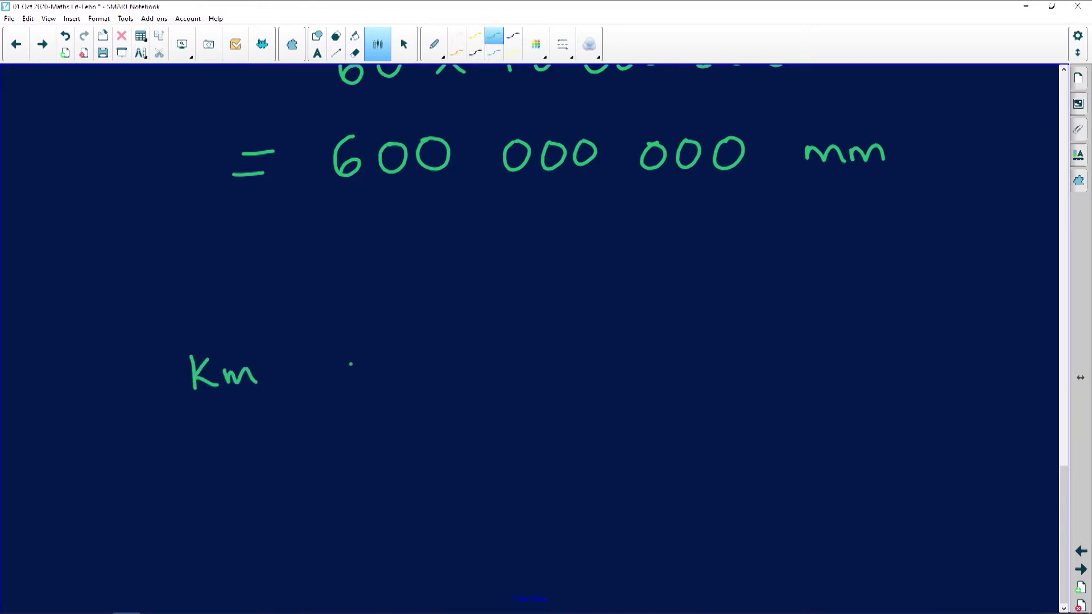
mouse_move(350, 364)
mouse_down()
mouse_move(361, 380)
mouse_move(384, 378)
mouse_up()
drag(478, 364, 480, 387)
drag(493, 367, 523, 384)
mouse_move(608, 368)
mouse_down()
mouse_move(630, 382)
mouse_move(654, 369)
mouse_move(690, 377)
mouse_up()
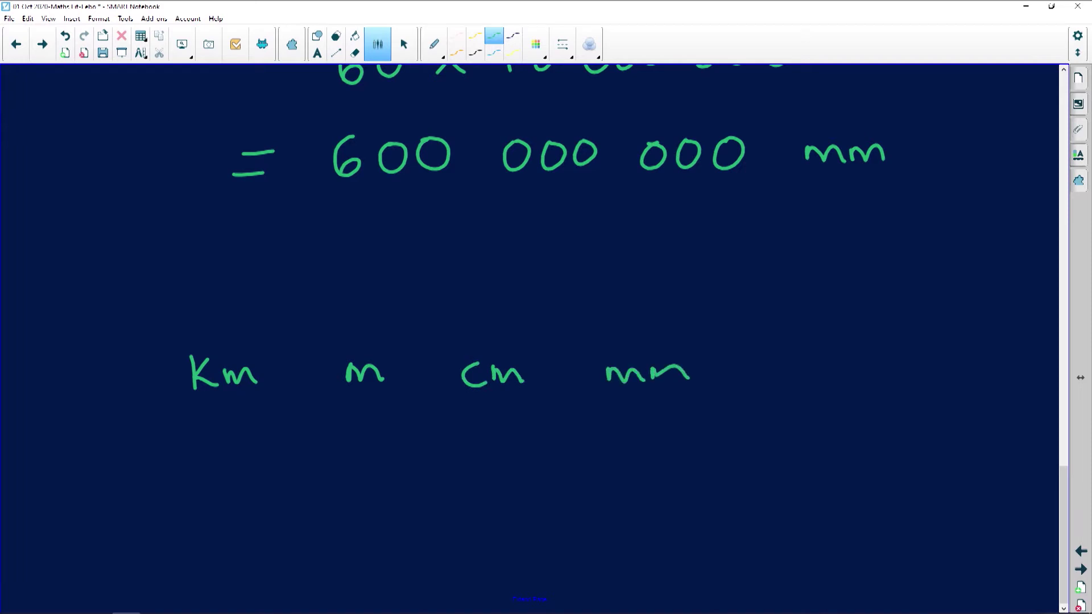
Draw forward arrows between the units labelled ×1000, ×100 and ×10.
drag(243, 358, 339, 344)
mouse_move(263, 320)
mouse_down()
mouse_move(265, 333)
mouse_move(319, 324)
mouse_move(320, 314)
mouse_up()
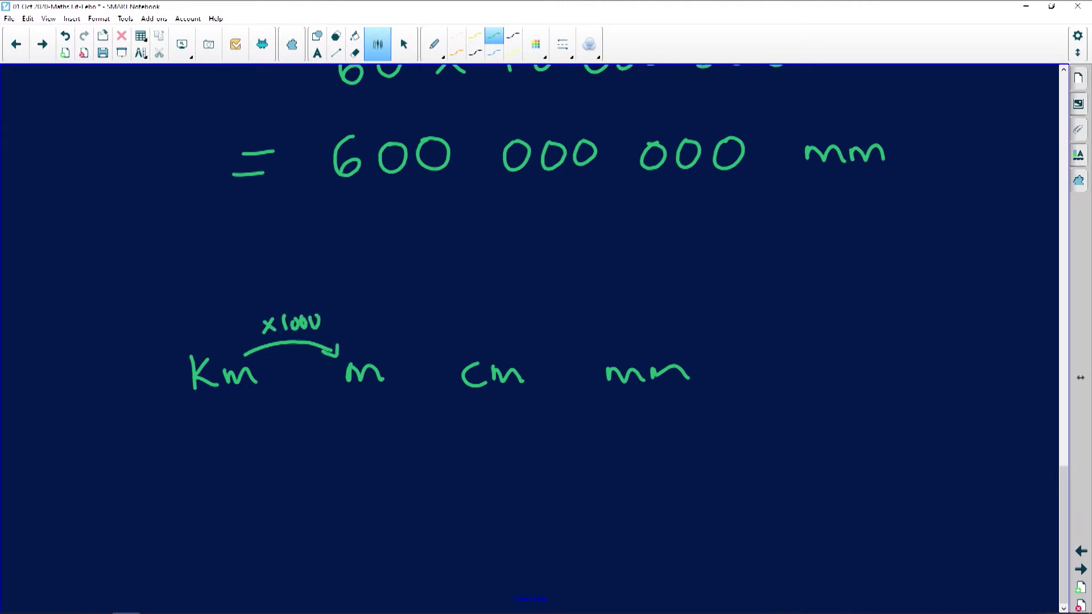
mouse_move(381, 355)
mouse_down()
mouse_move(427, 339)
mouse_move(470, 343)
mouse_up()
mouse_move(389, 320)
mouse_down()
mouse_move(403, 332)
mouse_move(434, 322)
mouse_move(434, 312)
mouse_up()
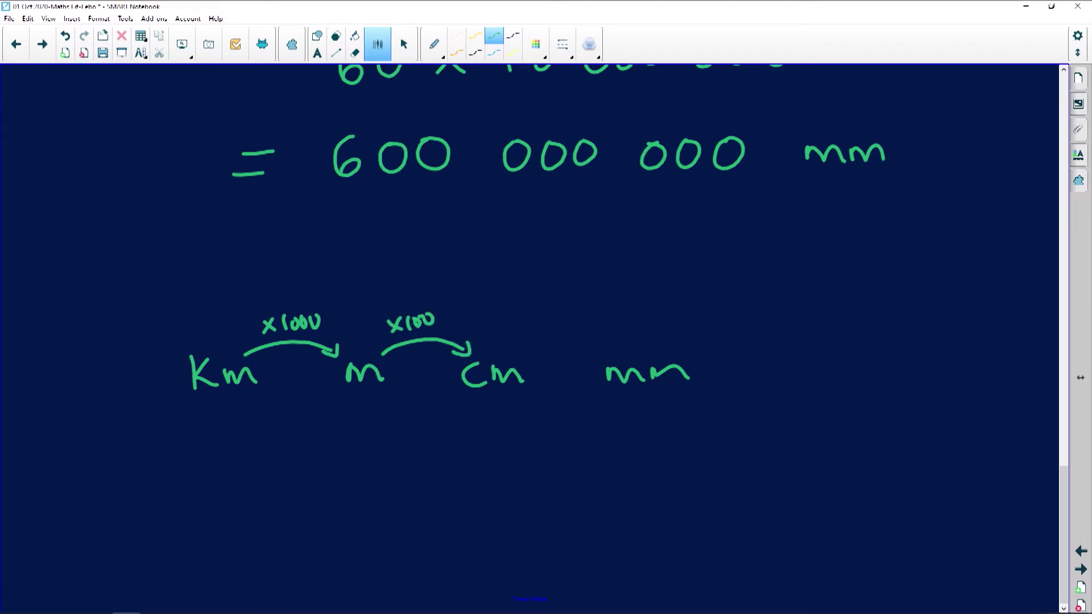
mouse_move(510, 345)
mouse_down()
mouse_move(592, 334)
mouse_move(610, 353)
mouse_up()
drag(594, 353, 613, 340)
mouse_move(525, 310)
mouse_down()
mouse_move(536, 324)
mouse_move(527, 325)
mouse_up()
mouse_move(544, 310)
mouse_down()
mouse_move(545, 322)
mouse_move(555, 310)
mouse_up()
Draw return arrows below labelled ÷10, ÷100 and ÷1000 from mm back to Km.
mouse_move(625, 391)
mouse_down()
mouse_move(532, 418)
mouse_move(505, 412)
mouse_up()
mouse_move(493, 414)
mouse_down()
mouse_move(492, 396)
mouse_move(509, 401)
mouse_move(558, 449)
mouse_up()
click(523, 426)
mouse_move(570, 431)
mouse_down()
mouse_move(568, 442)
mouse_move(568, 429)
mouse_up()
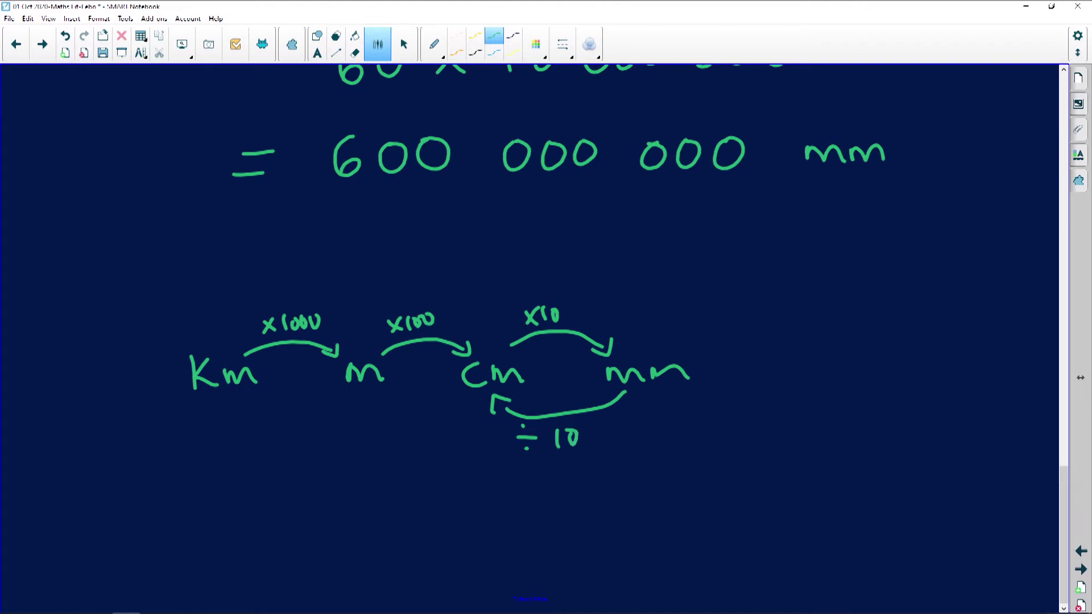
mouse_move(474, 394)
mouse_down()
mouse_move(412, 417)
mouse_move(378, 402)
mouse_move(388, 389)
mouse_up()
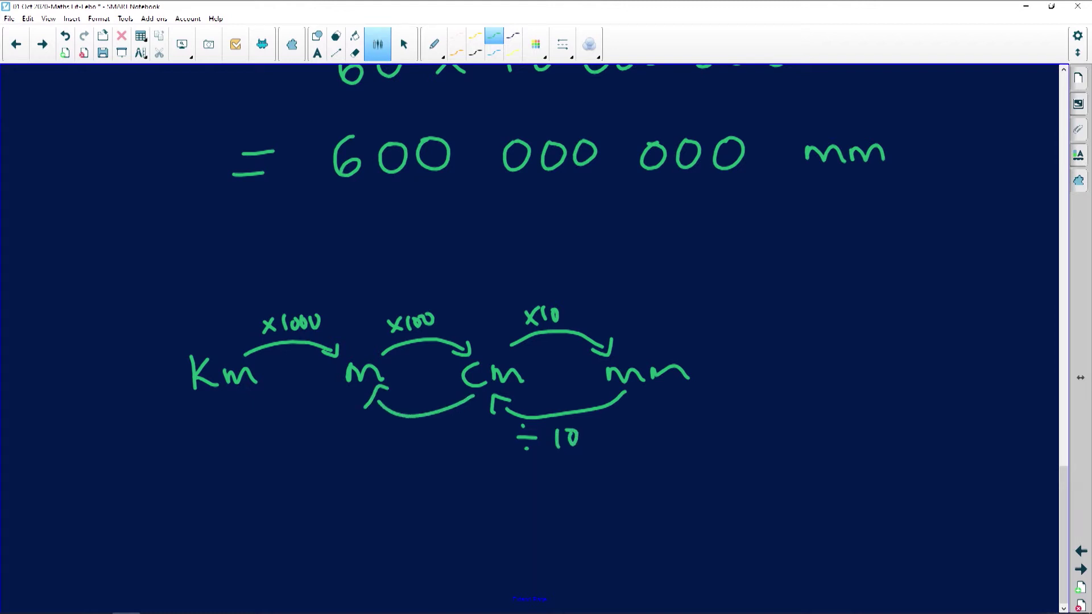
drag(376, 436, 408, 450)
mouse_move(424, 432)
mouse_down()
mouse_move(417, 442)
mouse_move(425, 431)
mouse_up()
drag(436, 429, 436, 430)
mouse_move(344, 390)
mouse_down()
mouse_move(256, 405)
mouse_move(262, 393)
mouse_up()
click(246, 424)
drag(251, 443, 265, 449)
drag(280, 431, 303, 430)
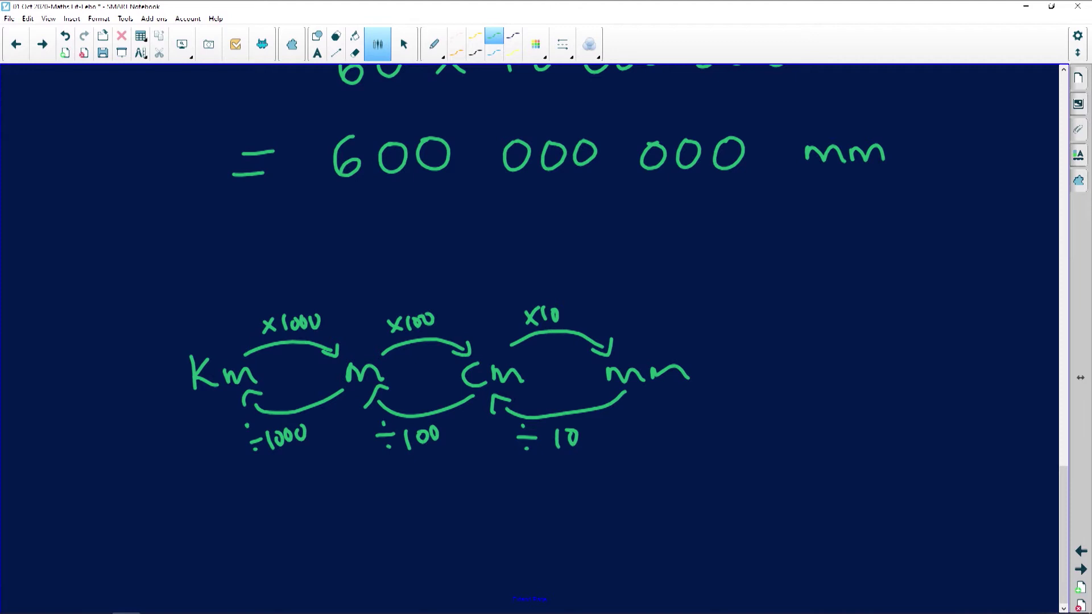
Circle mm and Km and underline the divisors 10, 100 and 1000.
mouse_move(679, 357)
mouse_down()
mouse_move(603, 362)
mouse_move(697, 362)
mouse_move(646, 355)
mouse_up()
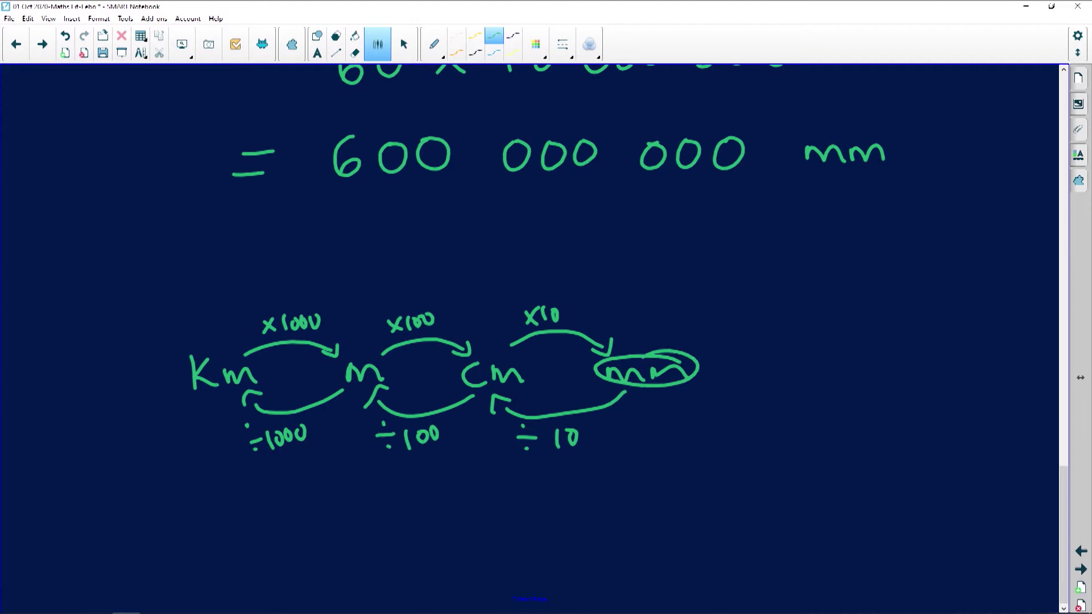
mouse_move(246, 354)
mouse_down()
mouse_move(171, 369)
mouse_move(273, 384)
mouse_move(242, 356)
mouse_up()
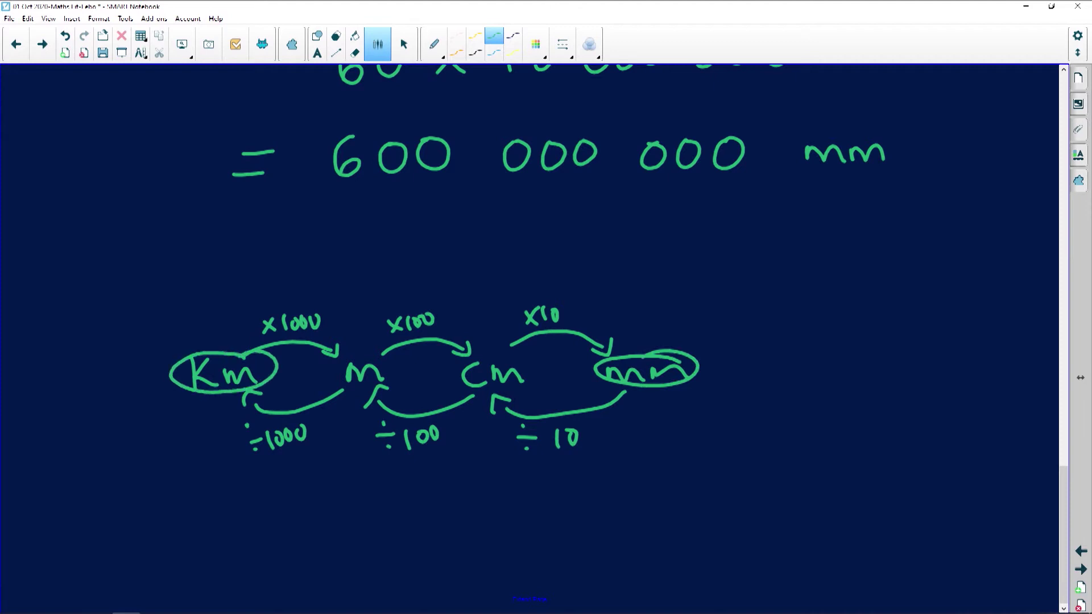
drag(564, 456, 586, 455)
drag(417, 454, 443, 451)
drag(277, 452, 310, 449)
Strike six zeros from 600 000 000 and begin a new '= 6' line.
drag(716, 172, 736, 141)
mouse_move(674, 165)
mouse_down()
mouse_move(687, 143)
mouse_move(657, 146)
mouse_up()
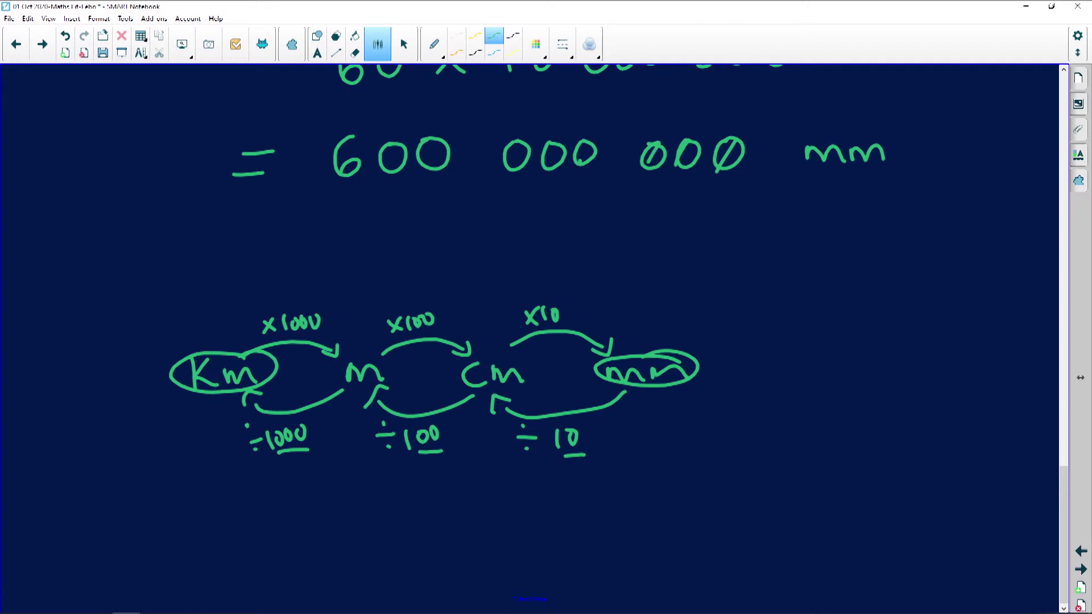
drag(578, 162, 592, 137)
drag(544, 168, 556, 145)
drag(504, 170, 523, 136)
mouse_move(245, 230)
mouse_down()
mouse_move(278, 227)
mouse_move(273, 247)
mouse_up()
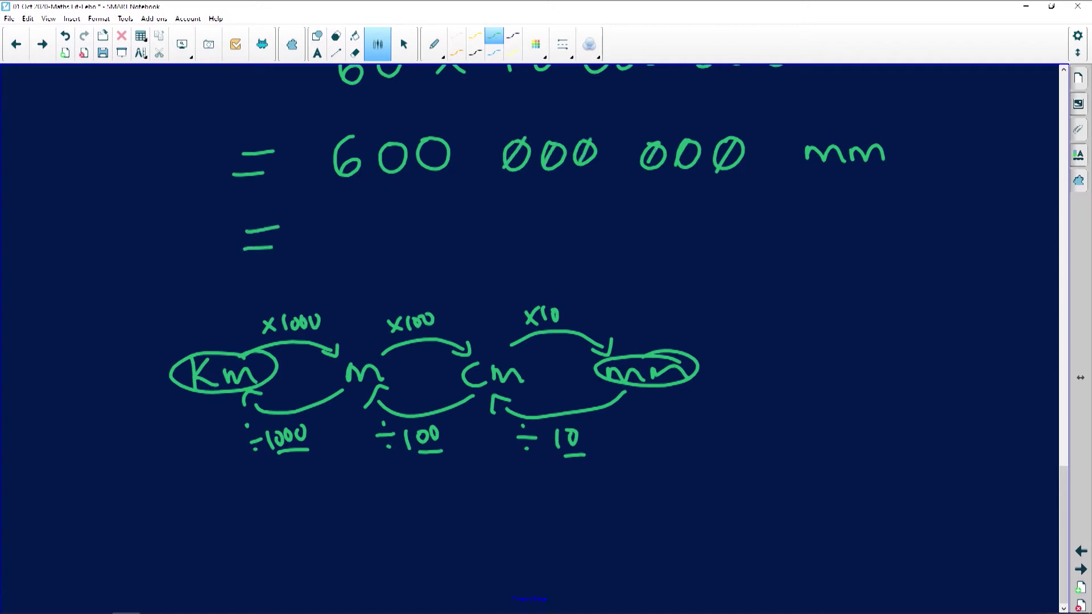
mouse_move(368, 217)
mouse_down()
mouse_move(354, 244)
mouse_move(440, 218)
mouse_move(492, 233)
mouse_move(492, 246)
mouse_up()
Complete the line as '= 600 km' and write '4)' below the conversion chain.
mouse_move(510, 216)
mouse_down()
mouse_move(511, 237)
mouse_move(558, 227)
mouse_move(562, 238)
mouse_up()
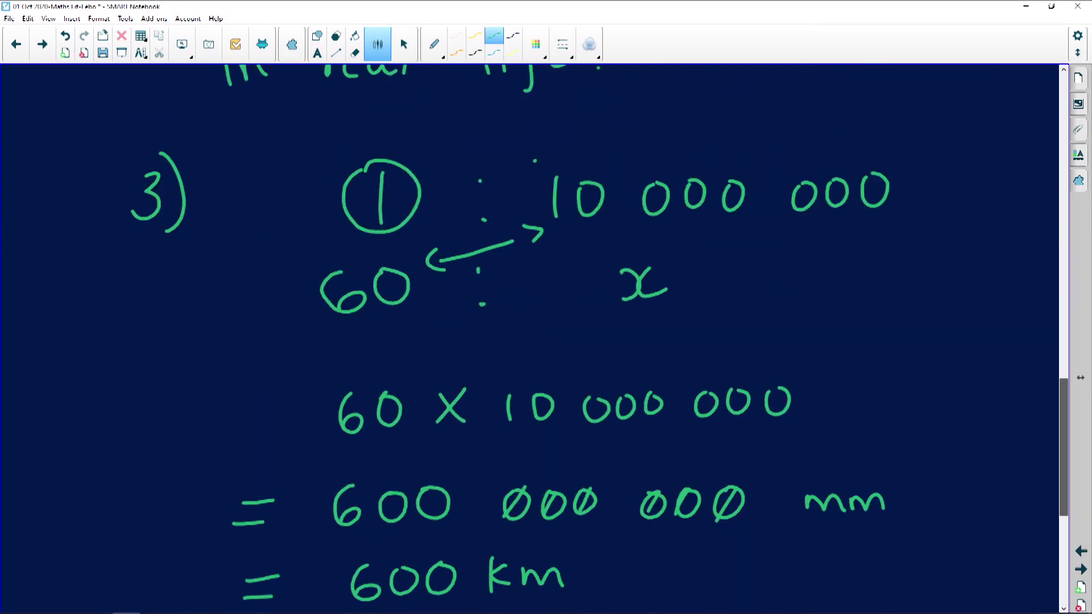
scroll(532, 330, down, 7)
scroll(532, 330, down, 2)
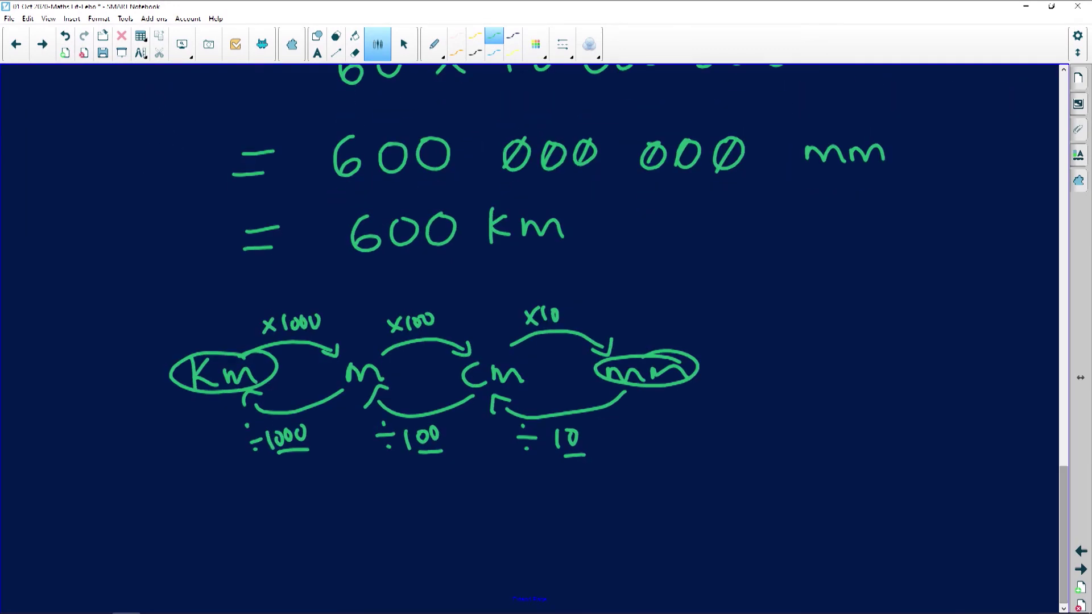
mouse_move(102, 527)
mouse_down()
mouse_move(124, 555)
mouse_move(109, 565)
mouse_up()
Finish the '4)' number and write 'Speed =' beside it.
drag(112, 499, 124, 576)
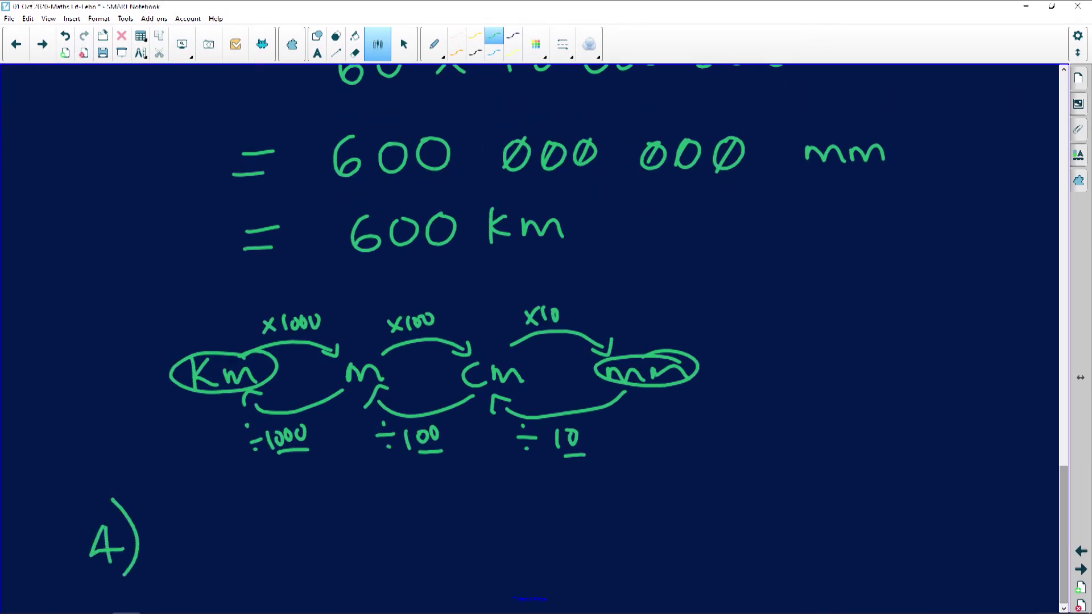
scroll(531, 330, down, 9)
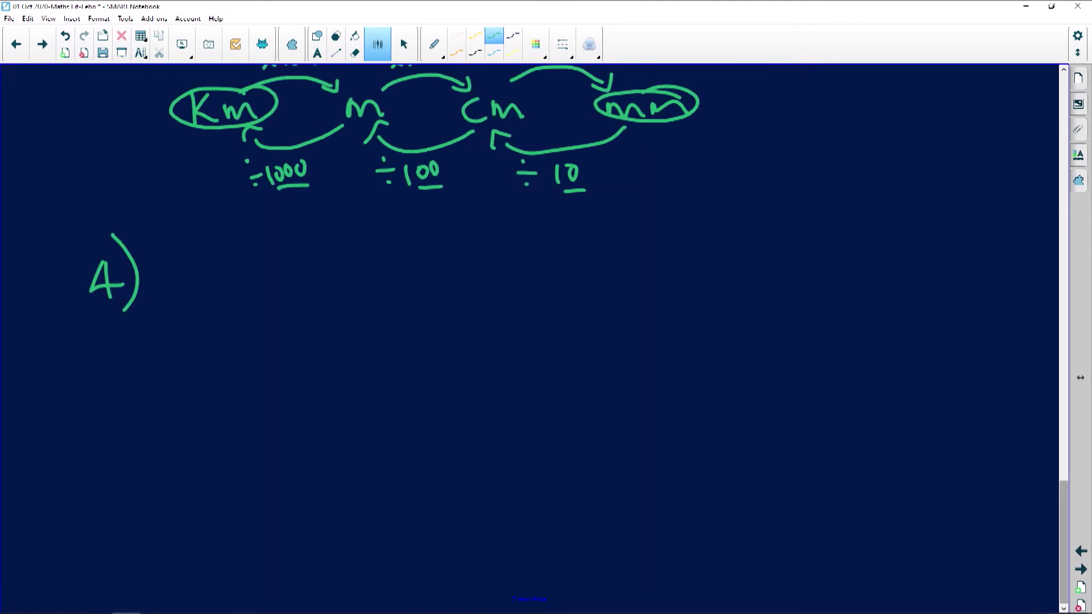
mouse_move(266, 231)
mouse_down()
mouse_move(273, 268)
mouse_move(229, 287)
mouse_move(285, 320)
mouse_up()
drag(281, 276, 283, 291)
drag(297, 277, 323, 283)
drag(328, 275, 351, 279)
drag(377, 262, 376, 280)
mouse_move(375, 242)
mouse_down()
mouse_move(377, 283)
mouse_move(451, 265)
mouse_move(442, 272)
mouse_up()
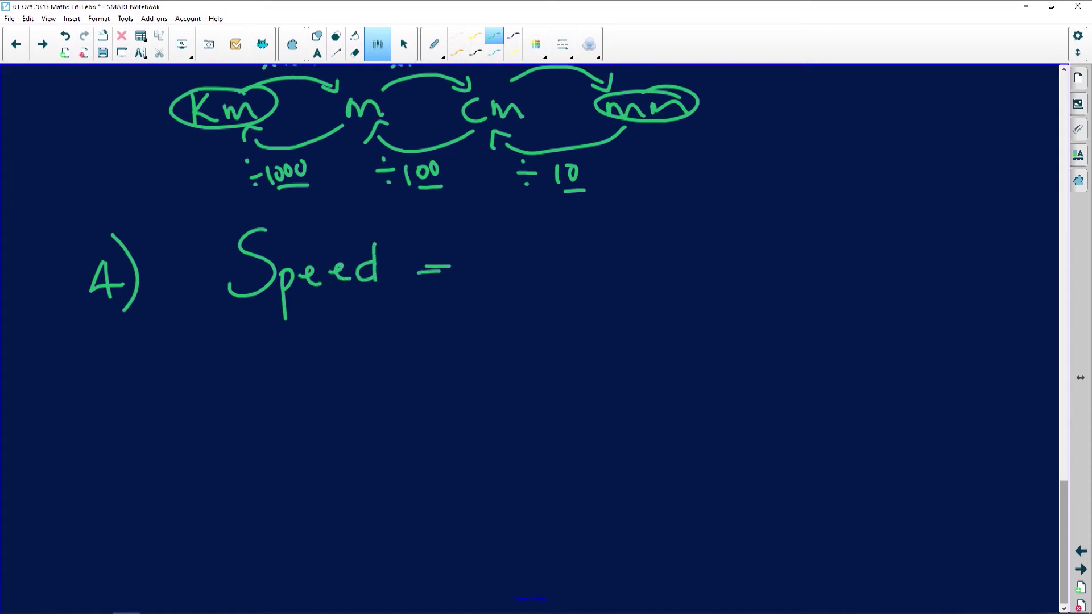
Write the fraction 'distance' over 'time' after Speed =.
mouse_move(529, 257)
mouse_down()
mouse_move(514, 263)
mouse_move(521, 277)
mouse_up()
mouse_move(522, 239)
mouse_down()
mouse_move(524, 280)
mouse_move(544, 279)
mouse_up()
click(541, 253)
mouse_move(581, 247)
mouse_down()
mouse_move(569, 277)
mouse_move(593, 275)
mouse_move(605, 256)
mouse_up()
mouse_move(624, 260)
mouse_down()
mouse_move(615, 273)
mouse_move(634, 262)
mouse_up()
mouse_move(638, 254)
mouse_down()
mouse_move(640, 273)
mouse_move(664, 272)
mouse_up()
mouse_move(686, 248)
mouse_down()
mouse_move(675, 256)
mouse_move(688, 268)
mouse_up()
drag(693, 259, 715, 263)
drag(493, 305, 724, 298)
mouse_move(527, 334)
mouse_down()
mouse_move(546, 370)
mouse_move(540, 352)
mouse_up()
mouse_move(557, 352)
mouse_down()
mouse_move(558, 371)
mouse_move(625, 364)
mouse_up()
Write '= 597 km' on the next line.
drag(427, 440, 449, 442)
drag(421, 460, 440, 458)
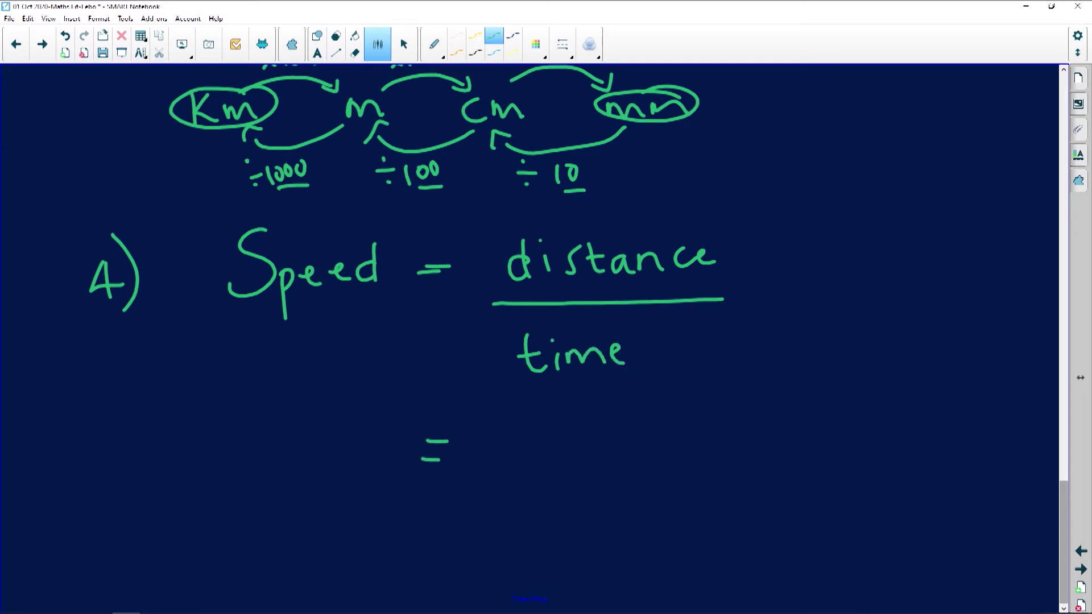
drag(514, 434, 536, 432)
drag(511, 435, 512, 469)
drag(575, 433, 576, 471)
mouse_move(583, 436)
mouse_down()
mouse_move(598, 434)
mouse_move(608, 470)
mouse_up()
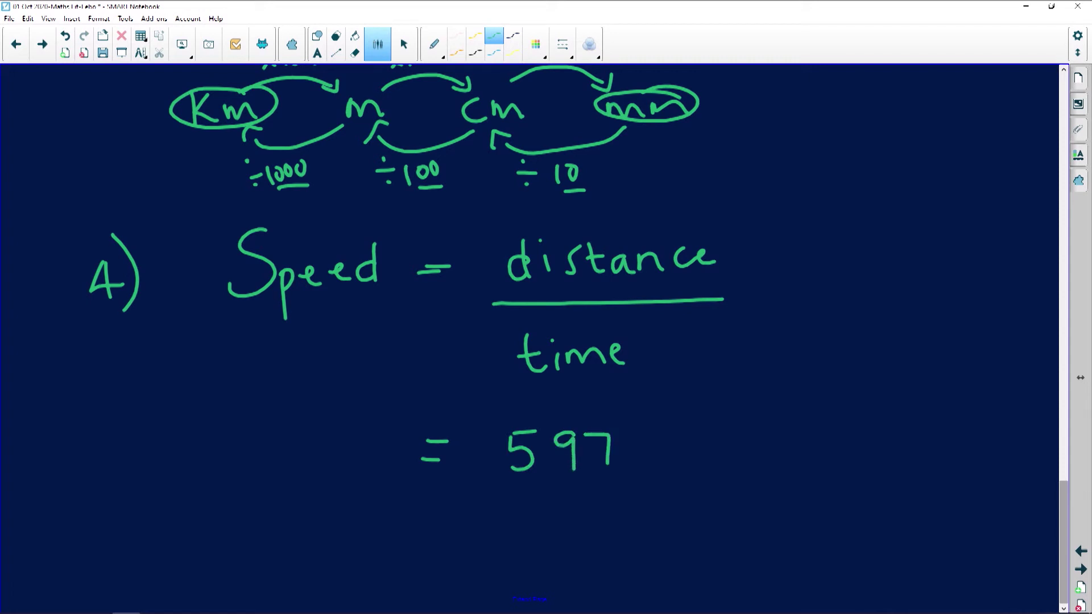
mouse_move(657, 425)
mouse_down()
mouse_move(659, 463)
mouse_move(675, 459)
mouse_up()
mouse_move(683, 439)
mouse_down()
mouse_move(683, 449)
mouse_move(704, 437)
mouse_move(712, 459)
mouse_up()
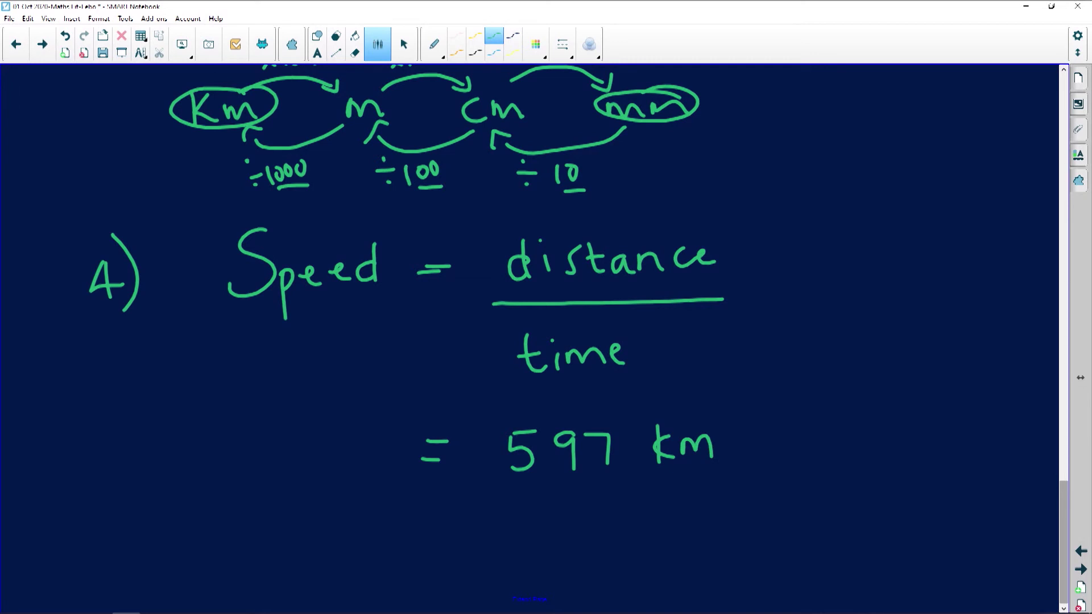
scroll(546, 341, down, 5)
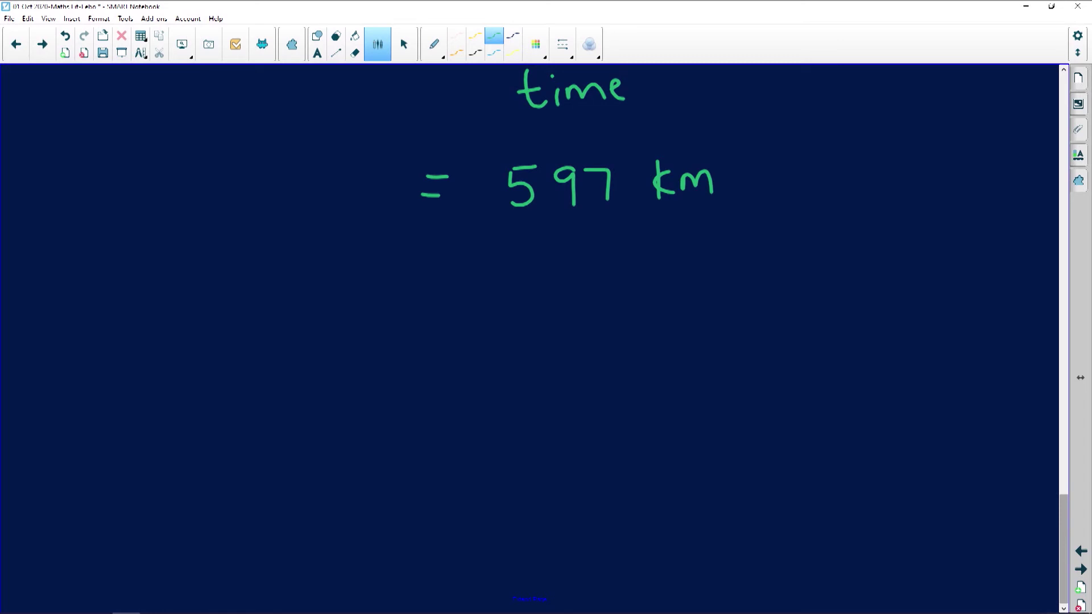
Write '7h 26min' below 597 km and underline 26min.
drag(193, 387, 210, 450)
mouse_move(249, 387)
mouse_down()
mouse_move(250, 436)
mouse_move(288, 439)
mouse_up()
mouse_move(345, 398)
mouse_down()
mouse_move(348, 424)
mouse_move(377, 432)
mouse_up()
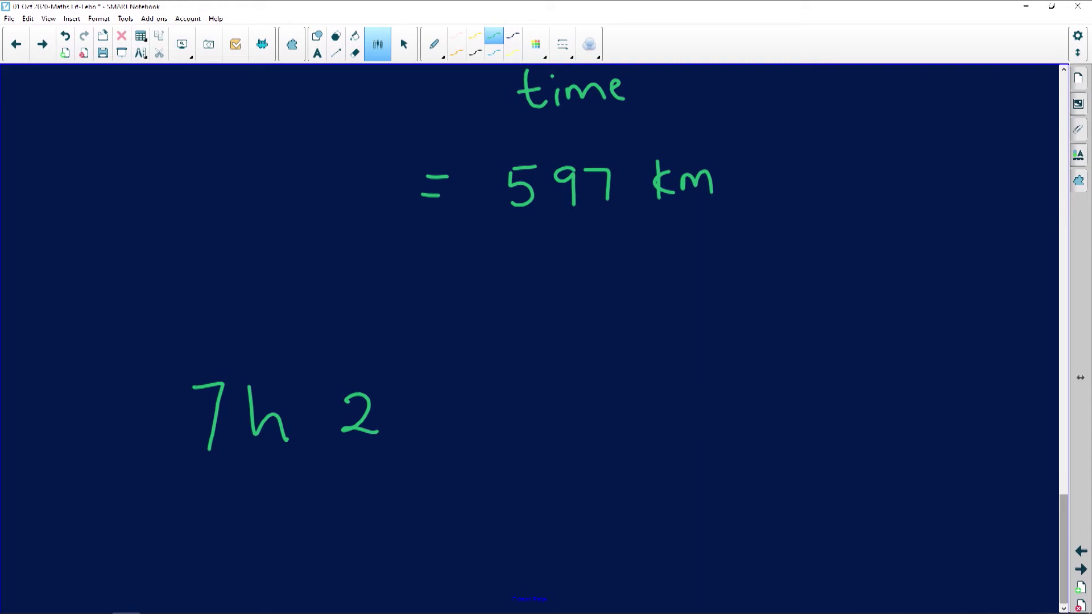
drag(418, 392, 405, 420)
mouse_move(447, 413)
mouse_down()
mouse_move(447, 423)
mouse_move(494, 430)
mouse_move(524, 408)
mouse_move(536, 427)
mouse_up()
click(493, 396)
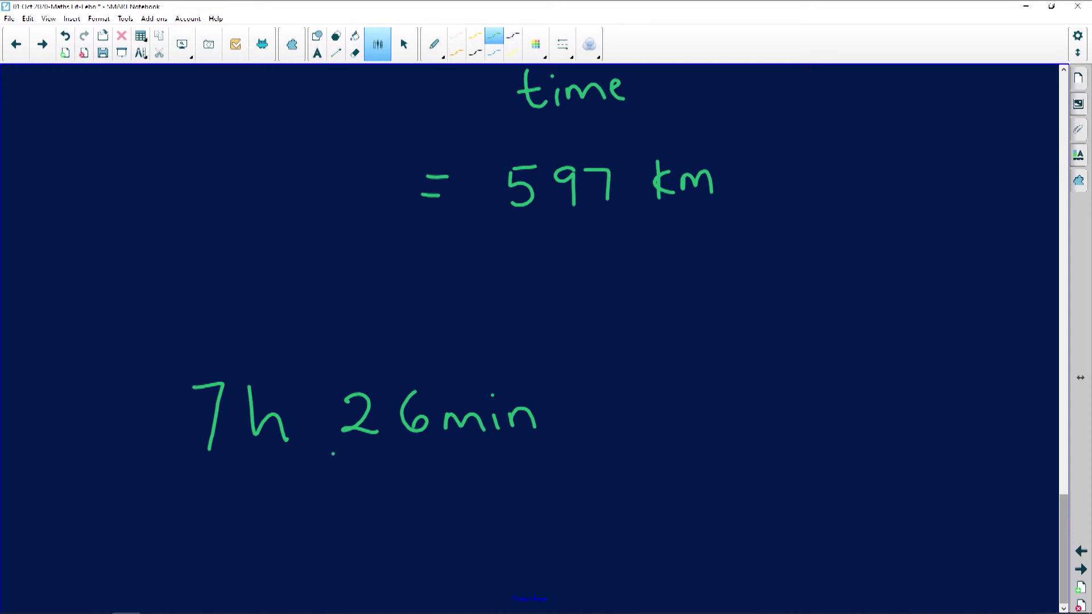
drag(332, 453, 545, 444)
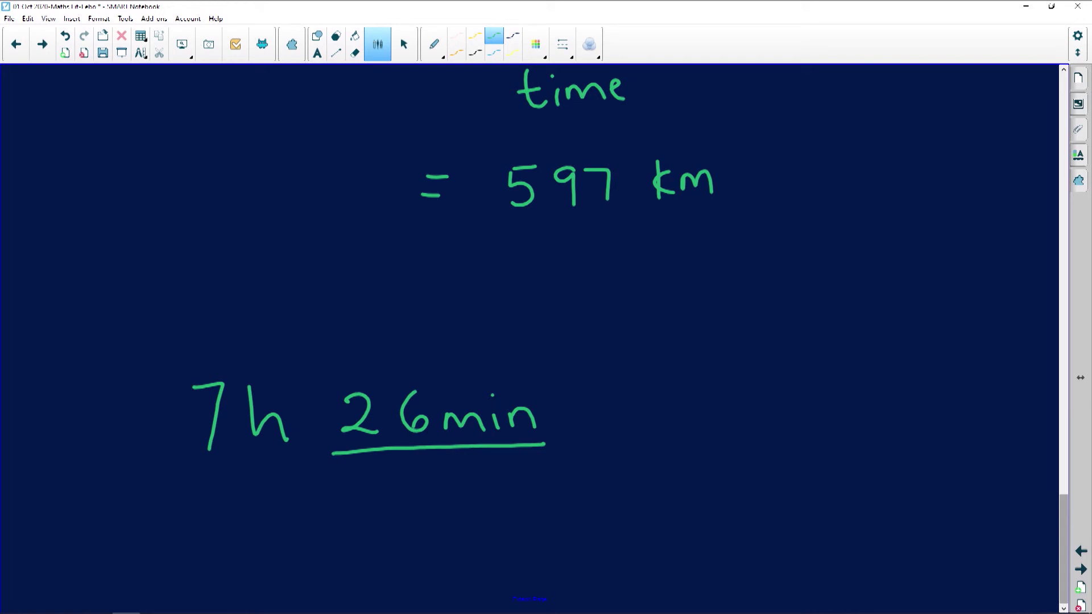
Write '= (7 + 26/60)' after 7h 26min, bracketing the sum.
mouse_move(621, 406)
mouse_down()
mouse_move(649, 407)
mouse_move(650, 418)
mouse_up()
drag(704, 396, 743, 445)
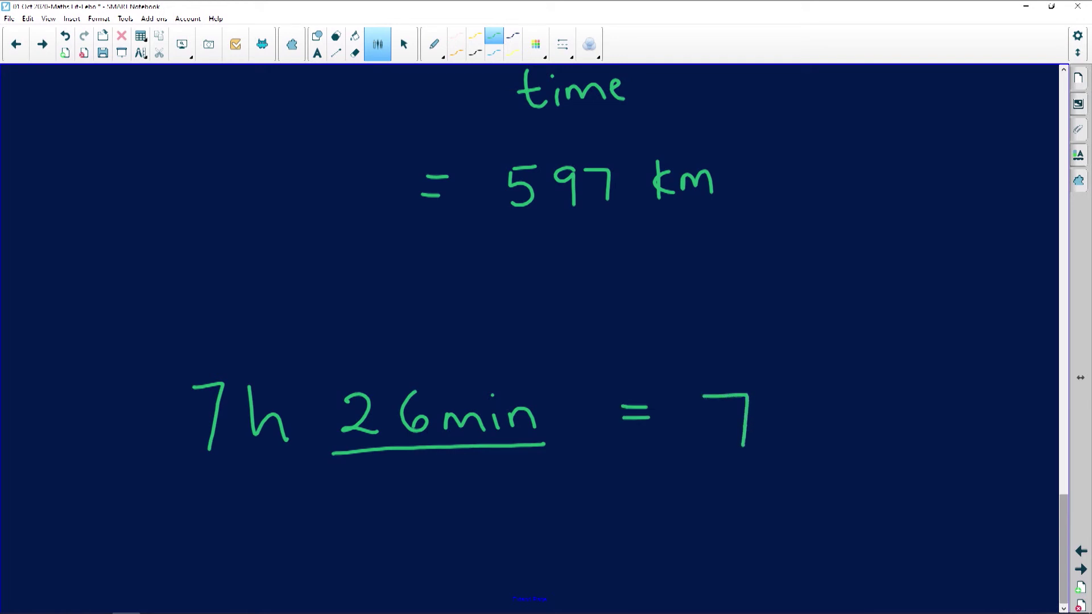
mouse_move(798, 357)
mouse_down()
mouse_move(796, 380)
mouse_move(823, 378)
mouse_up()
drag(842, 355, 841, 375)
mouse_move(788, 403)
mouse_down()
mouse_move(861, 405)
mouse_move(810, 447)
mouse_move(847, 425)
mouse_up()
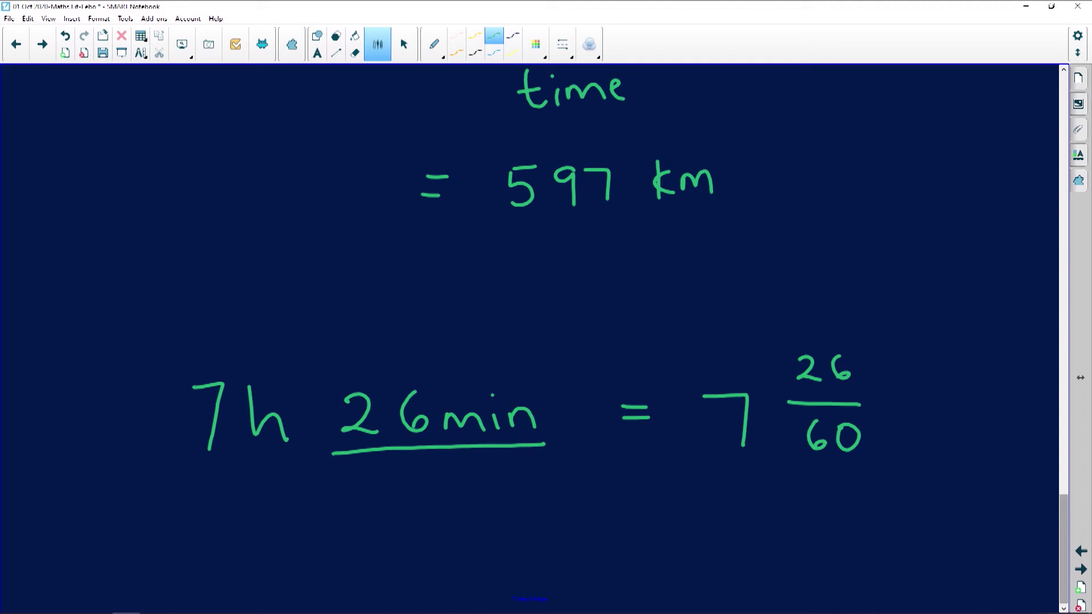
mouse_move(771, 401)
mouse_down()
mouse_move(770, 424)
mouse_move(777, 419)
mouse_up()
mouse_move(691, 374)
mouse_down()
mouse_move(674, 421)
mouse_move(697, 456)
mouse_up()
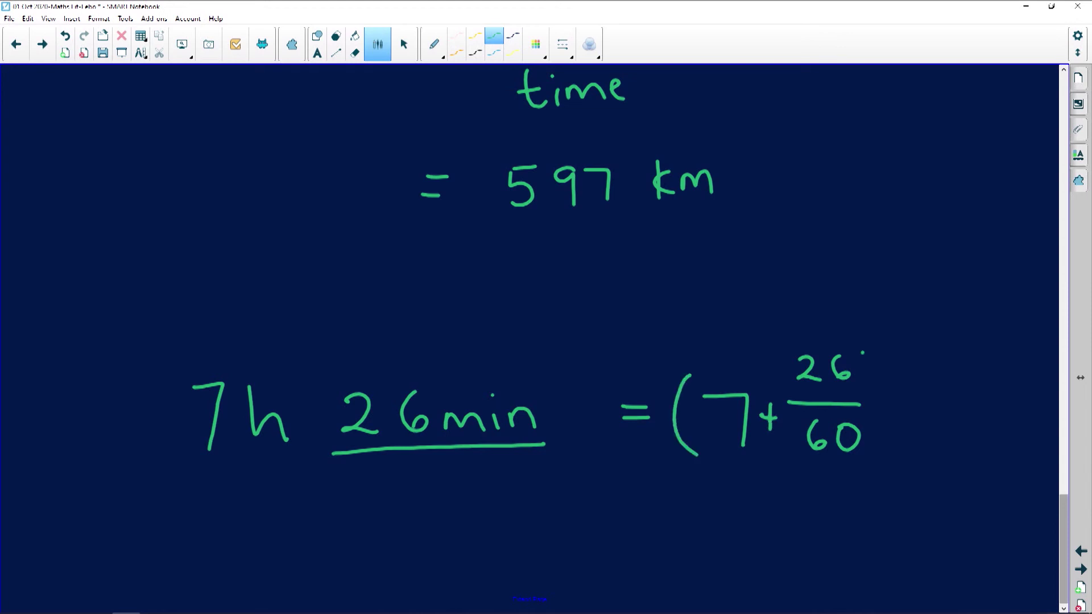
drag(863, 353, 863, 477)
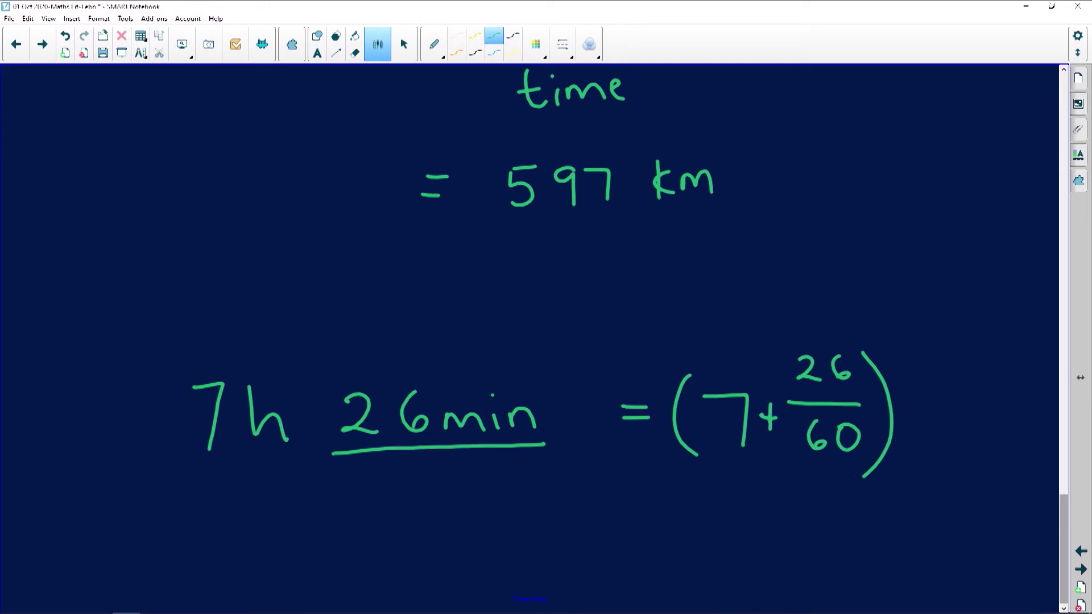
click(354, 53)
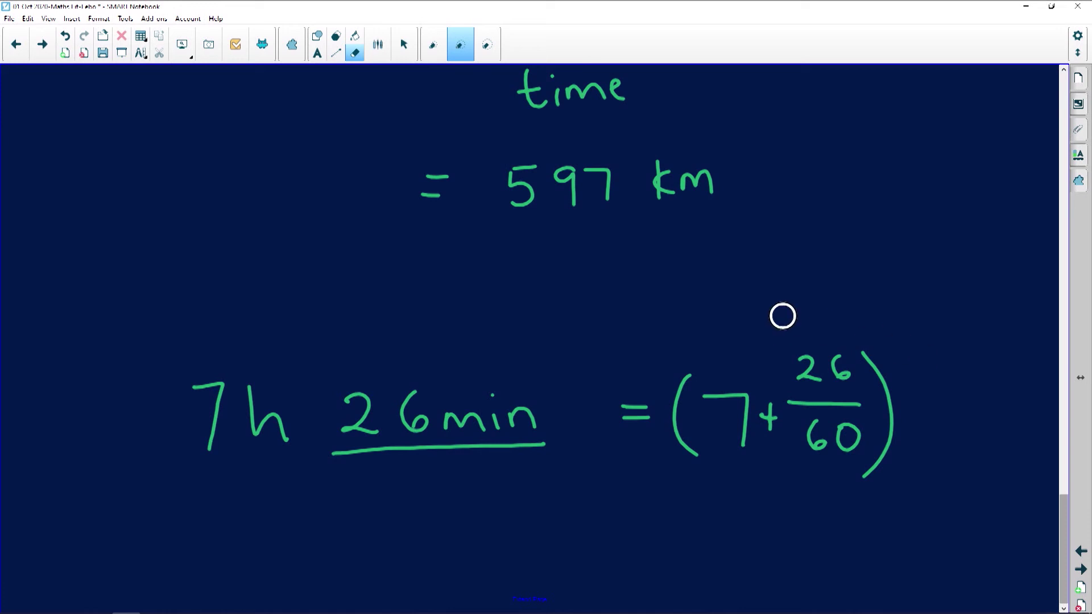
Erase the time-conversion line and draw a fraction bar under 597 km.
mouse_move(779, 315)
mouse_down()
mouse_move(98, 512)
mouse_move(963, 395)
mouse_move(785, 318)
mouse_up()
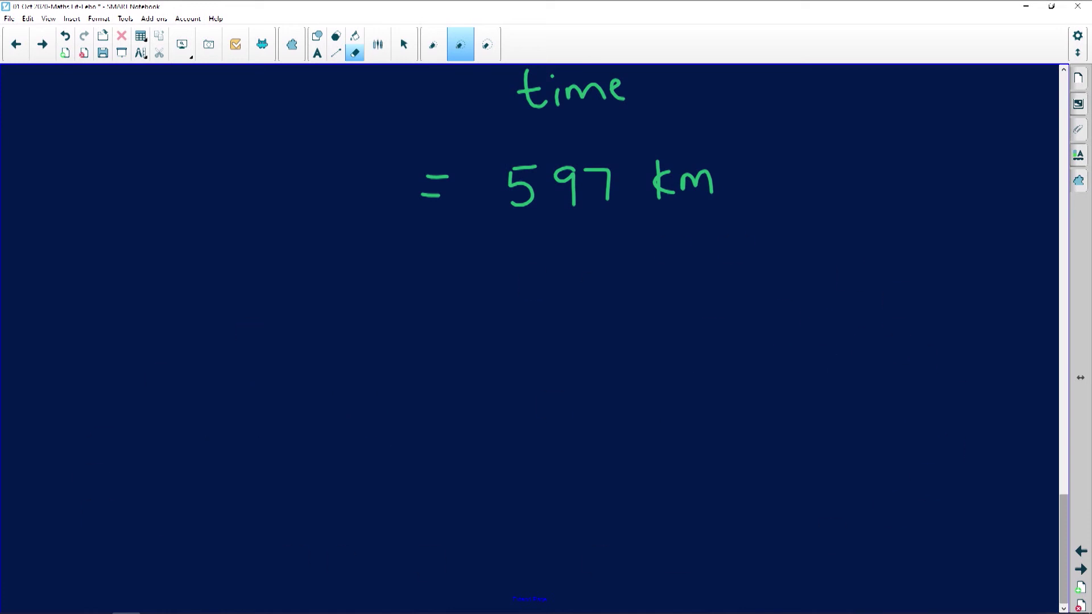
click(378, 44)
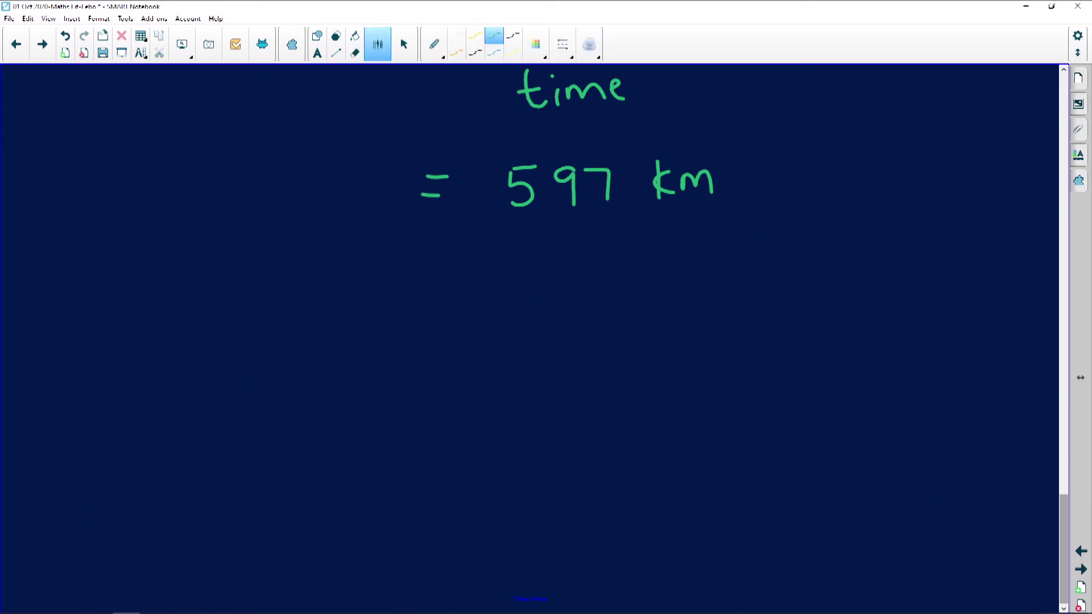
drag(460, 237, 787, 236)
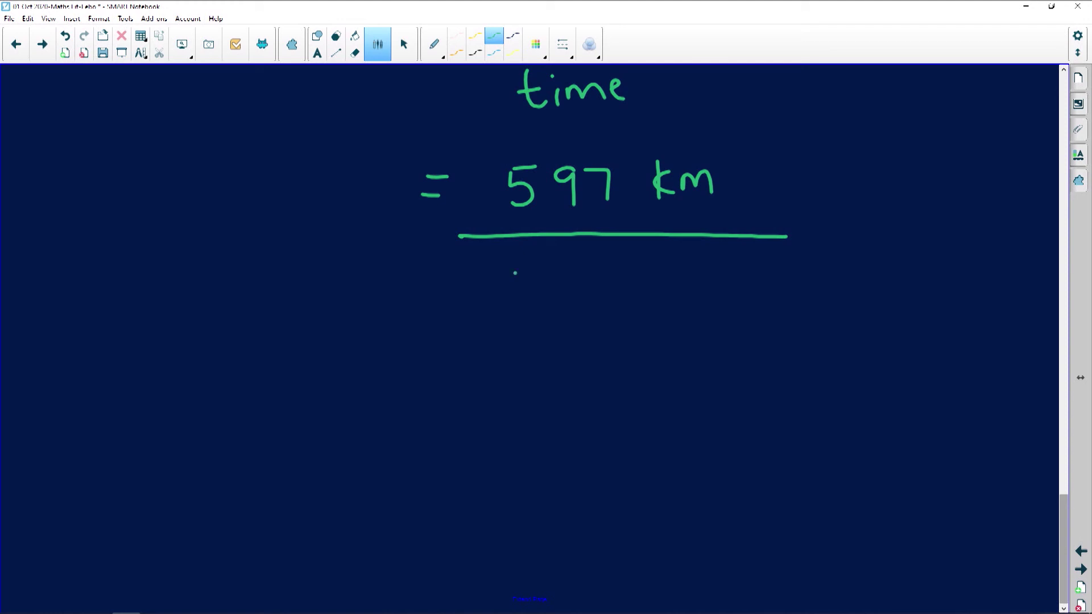
Write '7 + 26/60 h' as the denominator and an equals sign below.
mouse_move(515, 273)
mouse_down()
mouse_move(547, 271)
mouse_move(550, 322)
mouse_up()
mouse_move(594, 275)
mouse_down()
mouse_move(594, 310)
mouse_move(602, 291)
mouse_up()
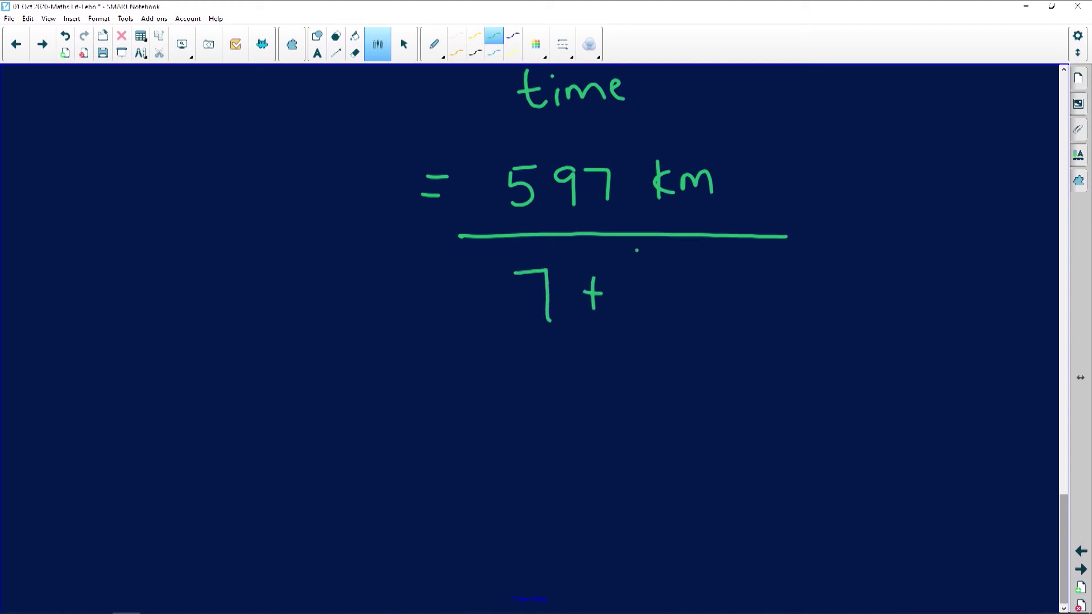
drag(637, 251, 657, 270)
mouse_move(675, 266)
mouse_down()
mouse_move(697, 282)
mouse_move(648, 313)
mouse_up()
mouse_move(676, 298)
mouse_down()
mouse_move(677, 317)
mouse_move(682, 297)
mouse_up()
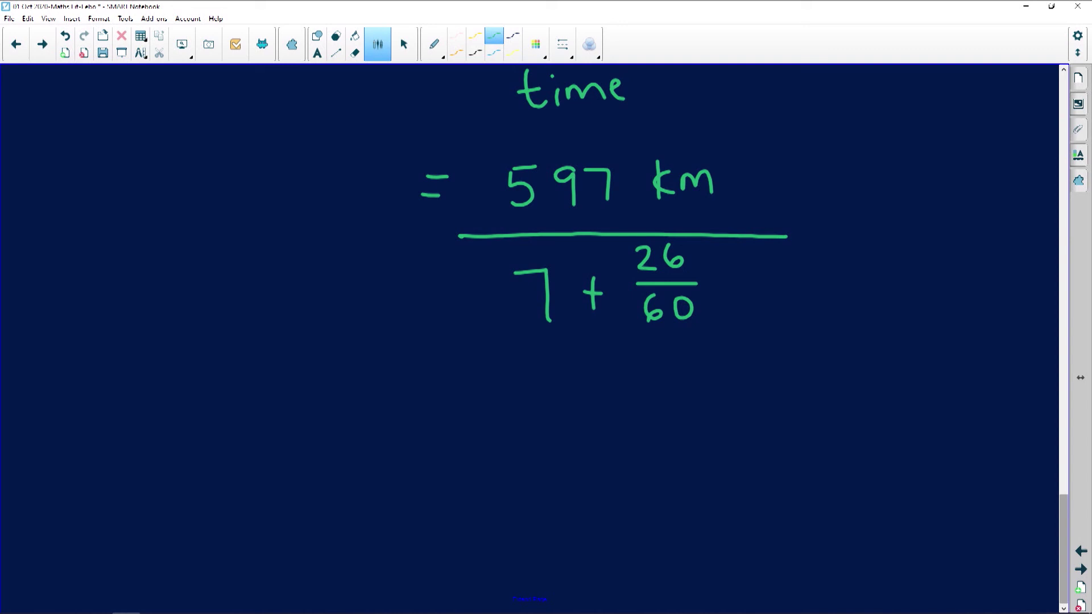
mouse_move(412, 396)
mouse_down()
mouse_move(442, 394)
mouse_move(446, 409)
mouse_up()
mouse_move(741, 261)
mouse_down()
mouse_move(742, 306)
mouse_move(770, 306)
mouse_up()
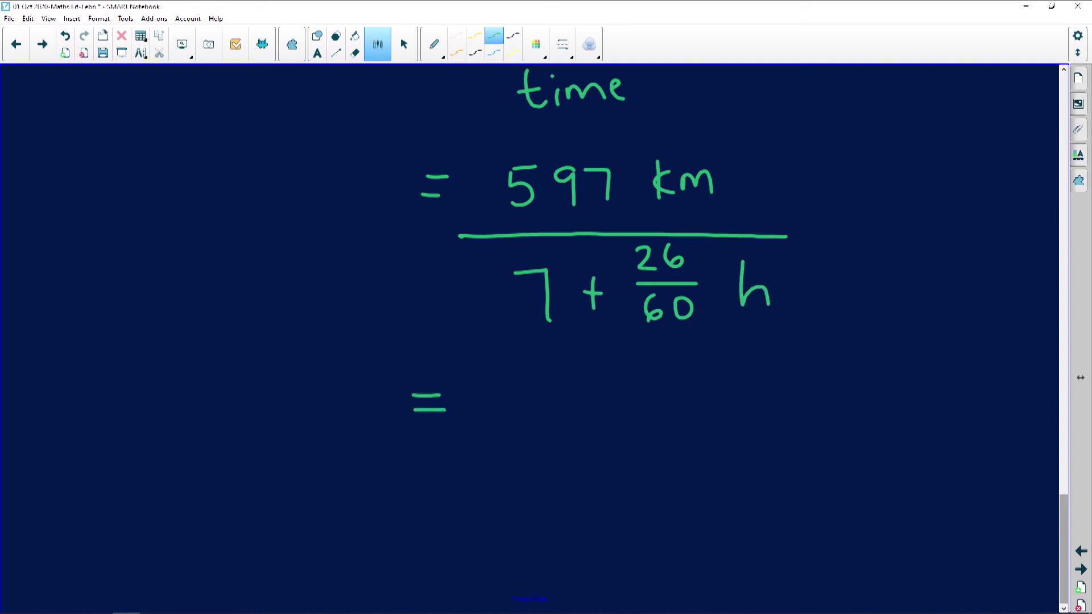
In the cleared calculator emulator, start a fraction with numerator 597.
click(99, 602)
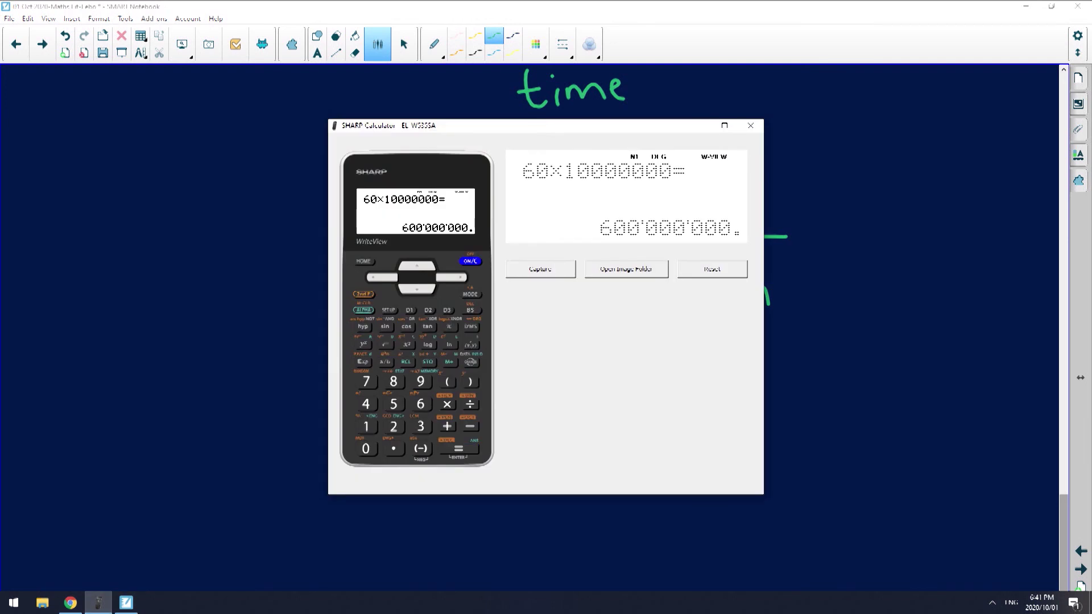
click(470, 261)
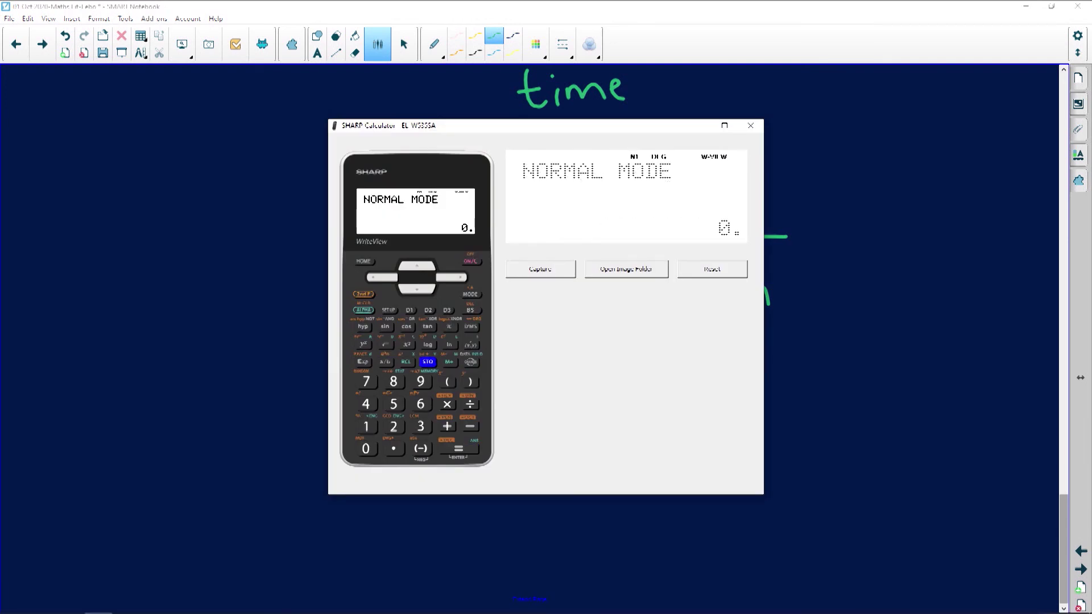
click(385, 363)
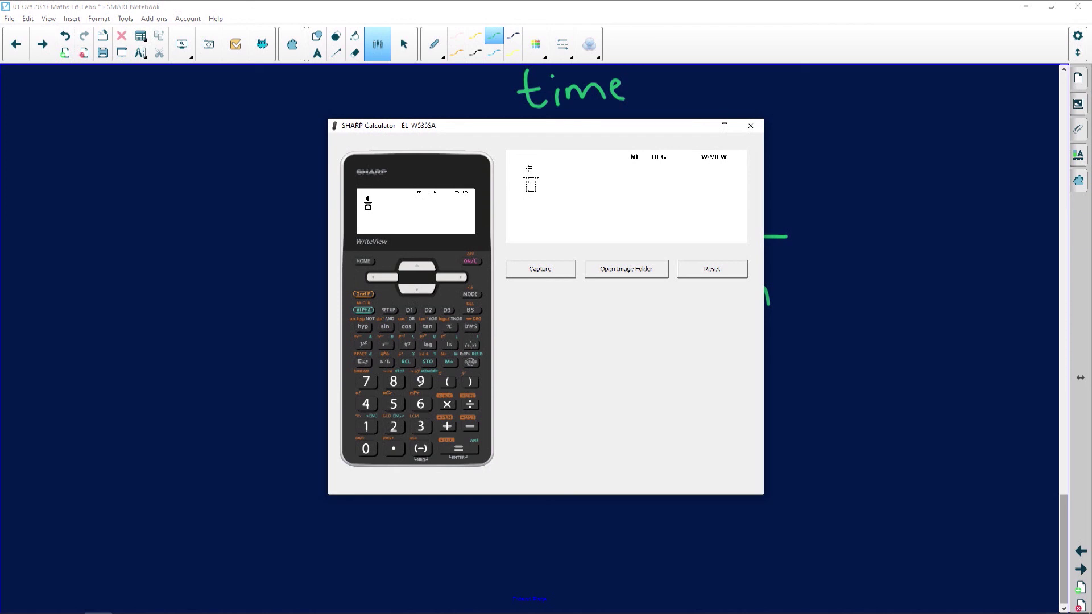
click(393, 404)
click(366, 404)
click(421, 381)
click(366, 381)
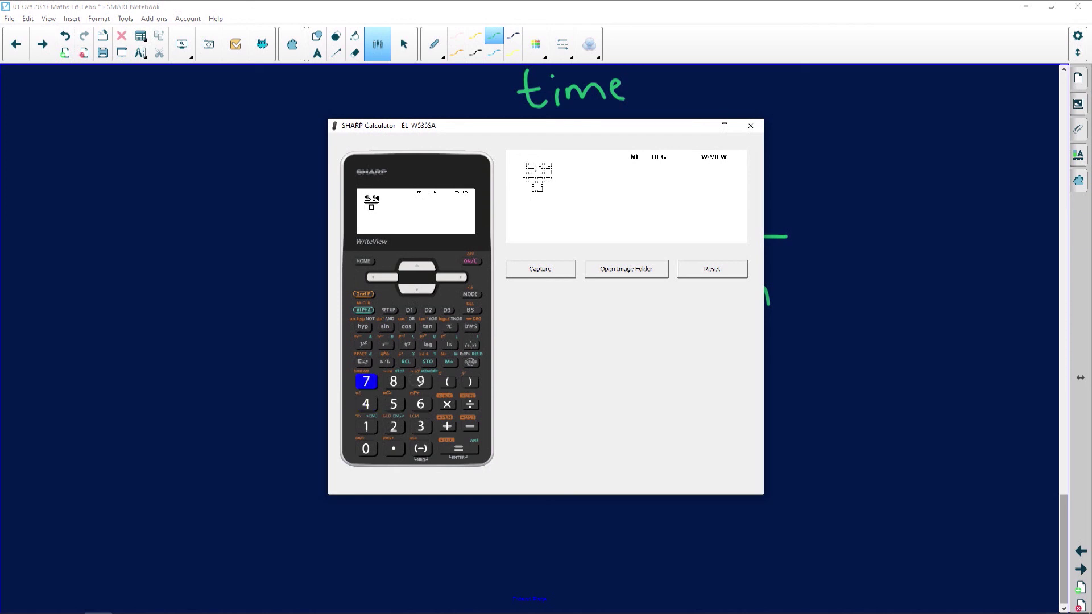
Enter the denominator 7 + 26/60 using a nested fraction.
click(449, 277)
click(366, 381)
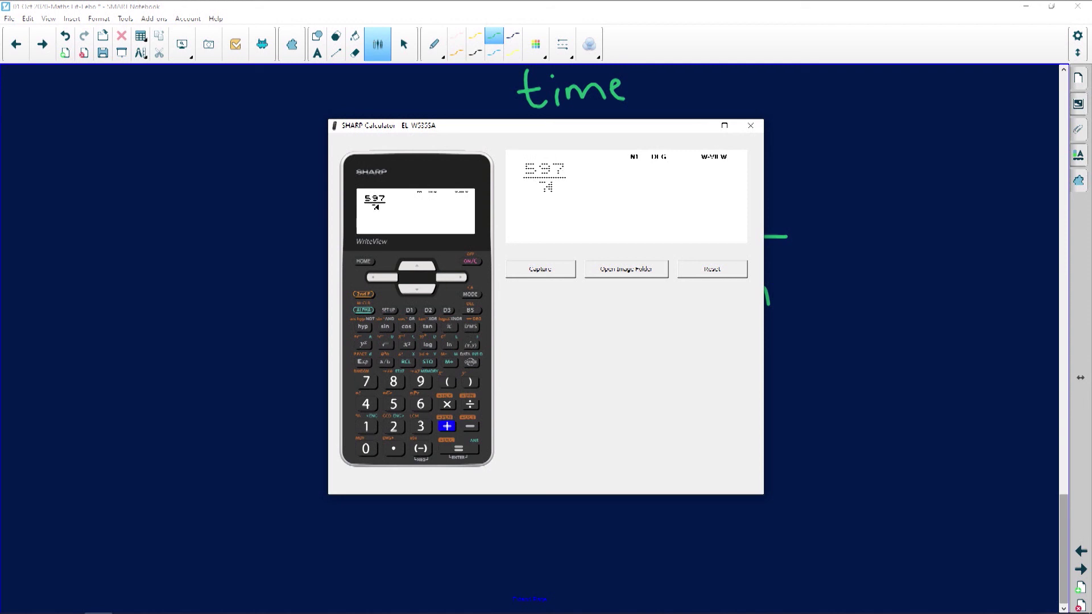
click(420, 404)
click(385, 362)
click(393, 427)
click(420, 404)
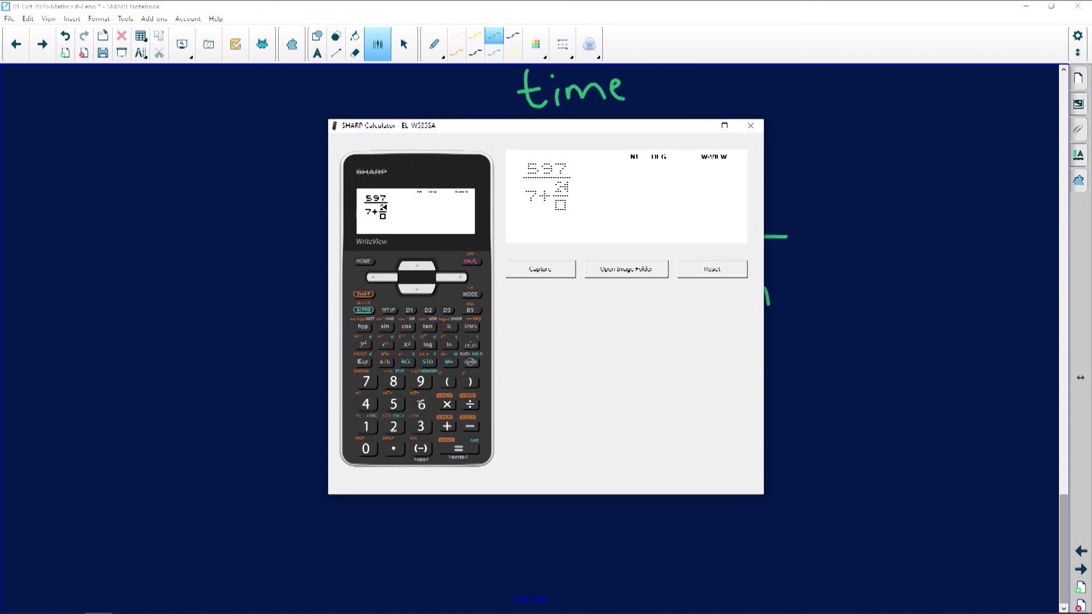
click(451, 277)
click(420, 404)
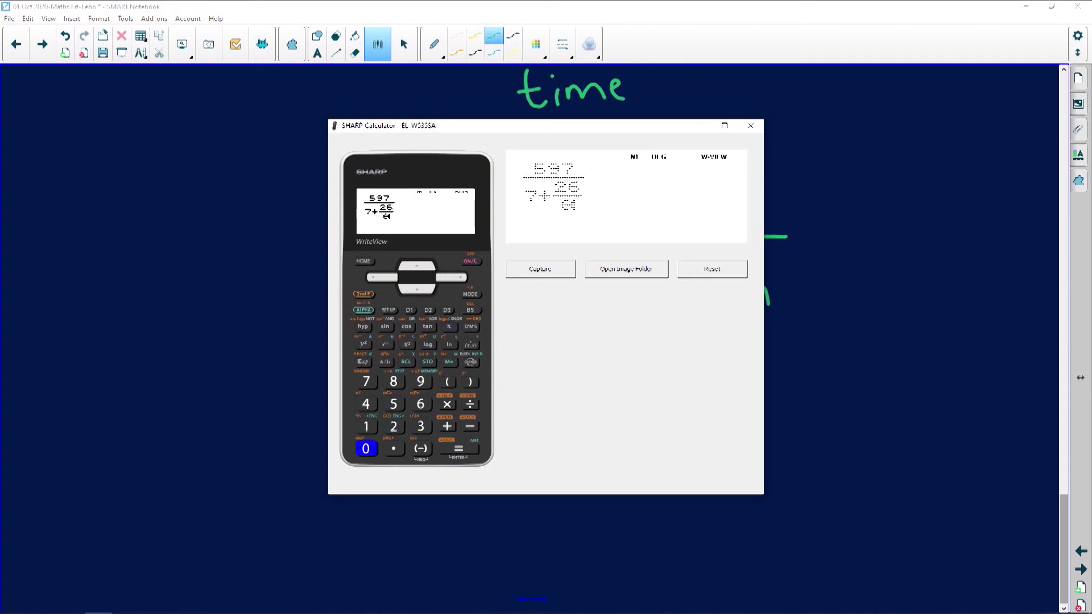
click(366, 448)
Evaluate to 80 70/223 and convert it to the decimal 80.31390135.
click(459, 449)
click(470, 362)
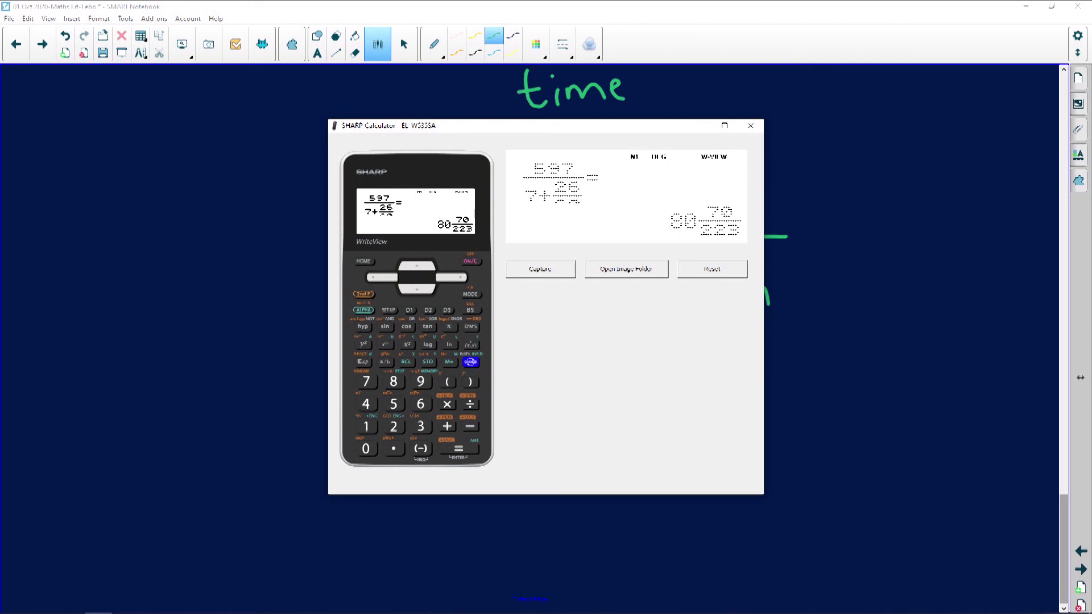
click(470, 362)
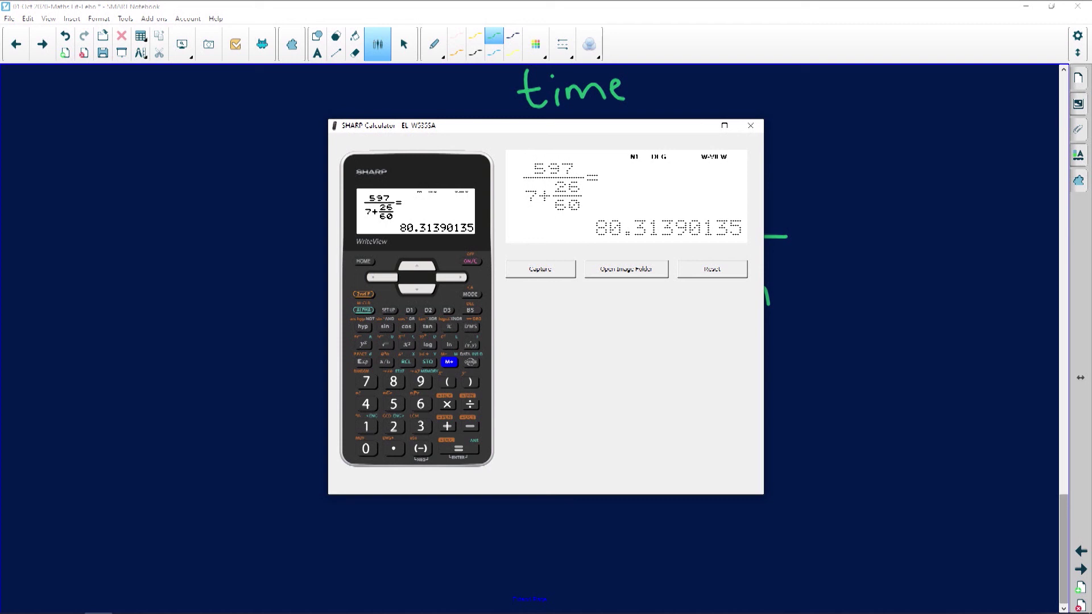
Close the calculator and write 80.31 in green after the lower equals sign.
key(alt+F4)
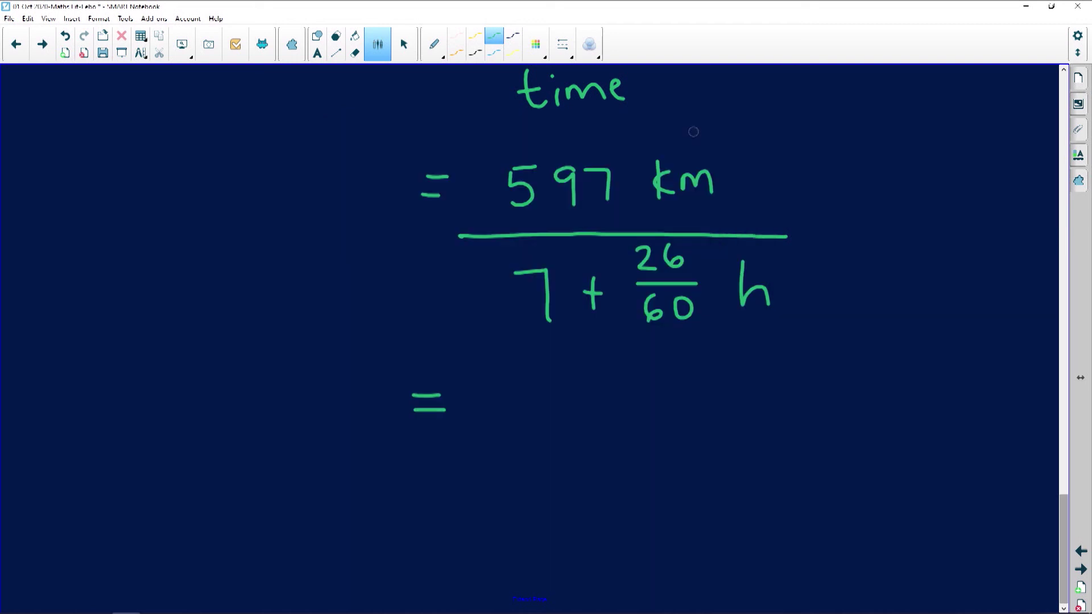
mouse_move(531, 377)
mouse_down()
mouse_move(518, 383)
mouse_move(532, 400)
mouse_up()
mouse_move(566, 384)
mouse_down()
mouse_move(557, 408)
mouse_move(569, 384)
mouse_move(648, 400)
mouse_move(633, 421)
mouse_up()
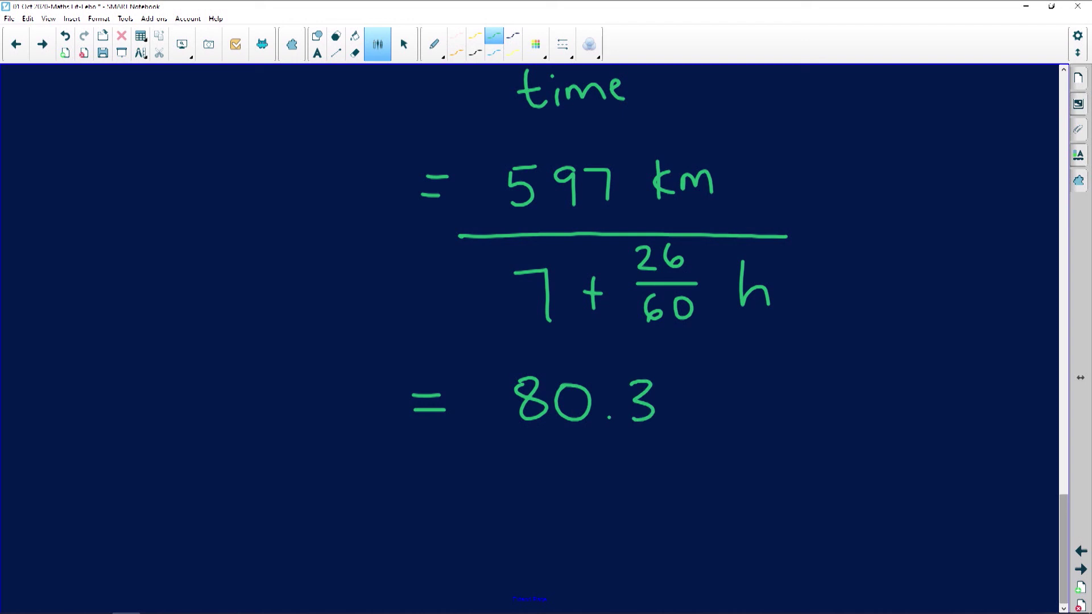
drag(680, 376, 683, 423)
drag(717, 377, 715, 415)
Write the unit km/h after 80.31 to finish the speed line.
mouse_move(730, 386)
mouse_down()
mouse_move(720, 402)
mouse_move(741, 413)
mouse_up()
mouse_move(750, 388)
mouse_down()
mouse_move(750, 404)
mouse_move(787, 392)
mouse_move(790, 405)
mouse_up()
drag(835, 335, 821, 426)
click(848, 353)
drag(848, 354, 891, 398)
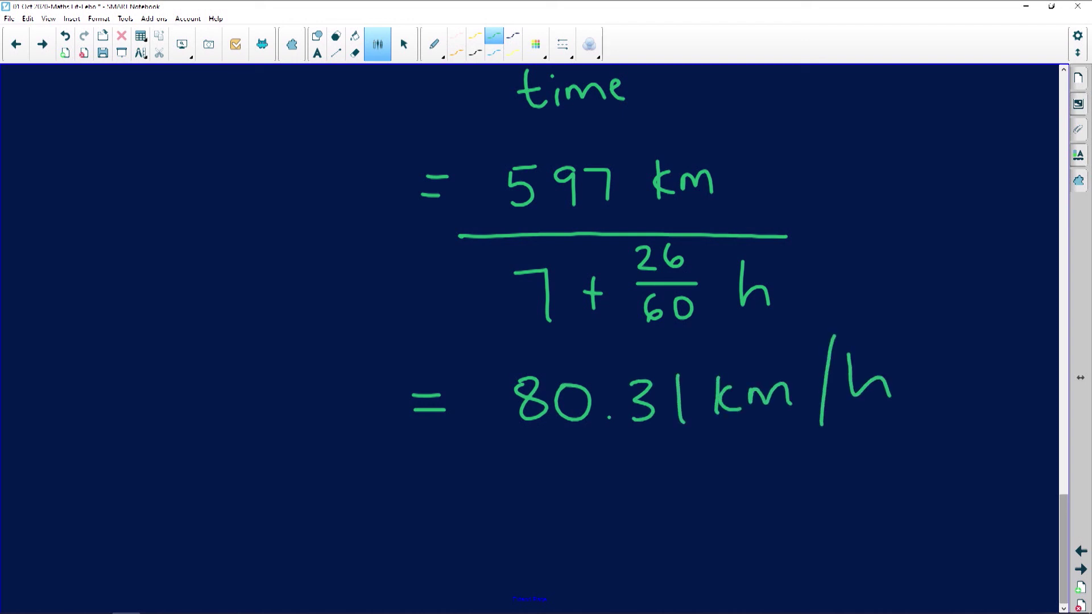